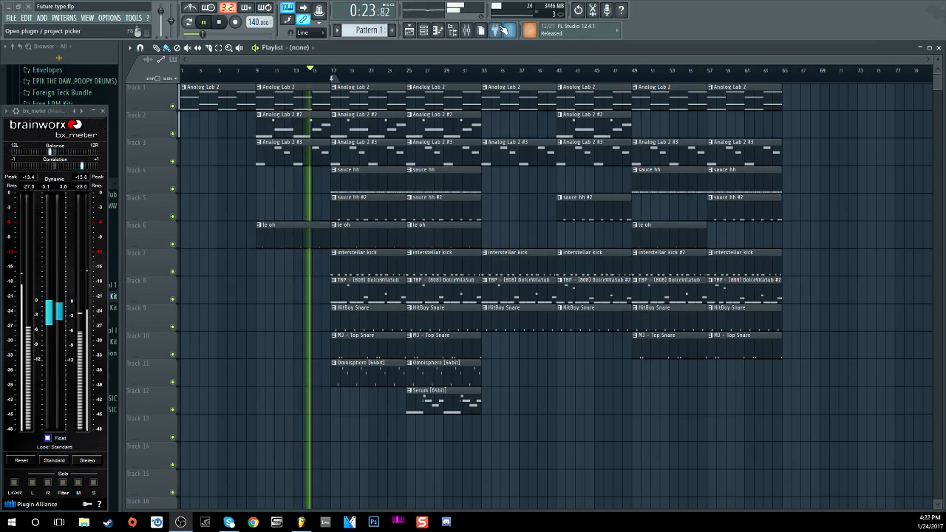
# Step: Open the mixer with F9 while the beat plays, showing Serum's insert 12 effect chain
pyautogui.press('F9')
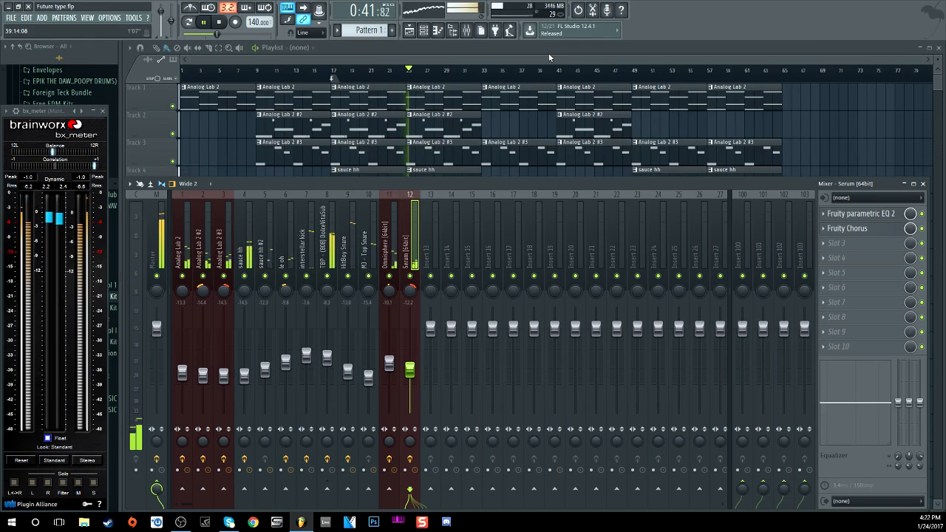
# Step: Show the TBP 808 insert's Decapitator and Fruity Limiter chain, then stop playback
pyautogui.moveTo(327, 353)
pyautogui.mouseDown()
pyautogui.moveTo(326, 374)
pyautogui.moveTo(327, 360)
pyautogui.mouseUp()
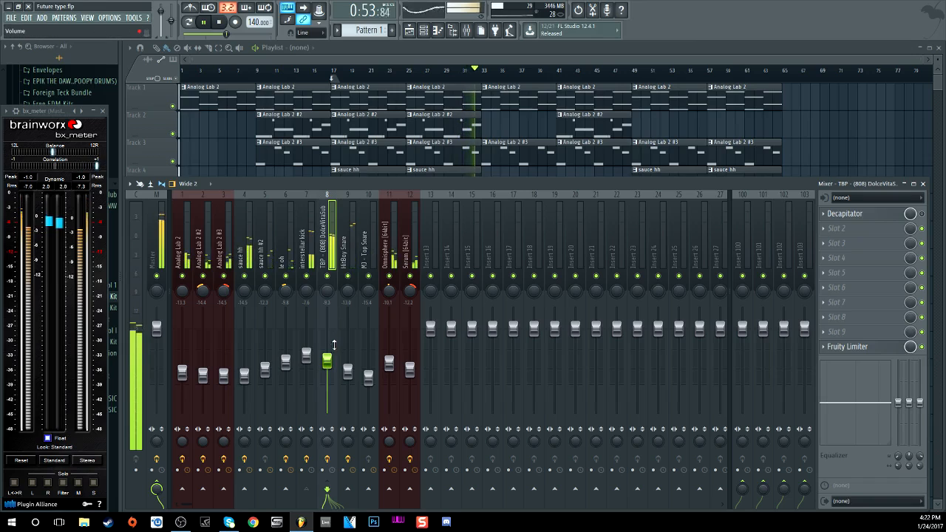
pyautogui.click(385, 59)
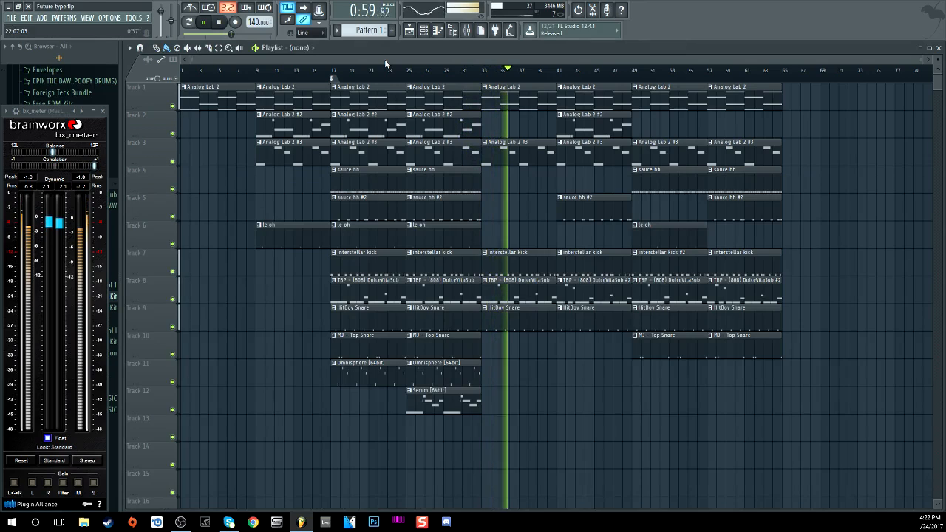
pyautogui.click(467, 30)
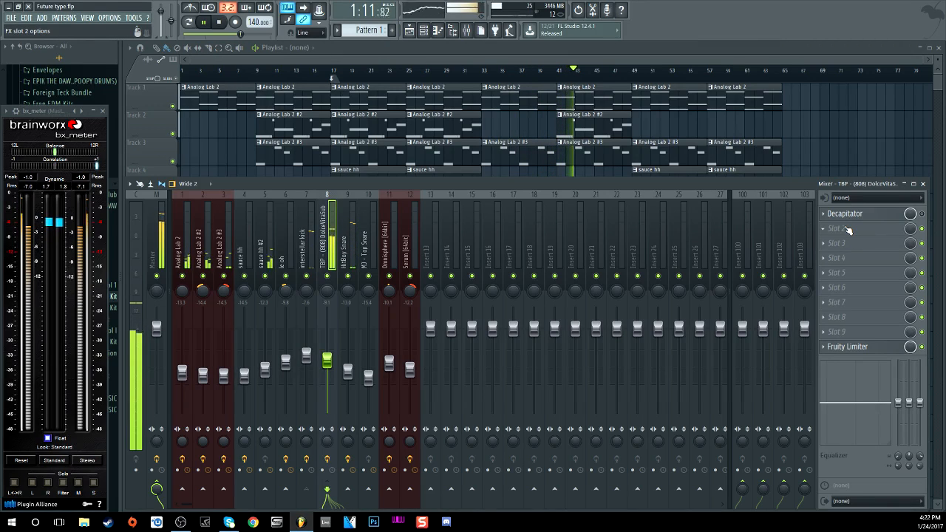
pyautogui.click(219, 23)
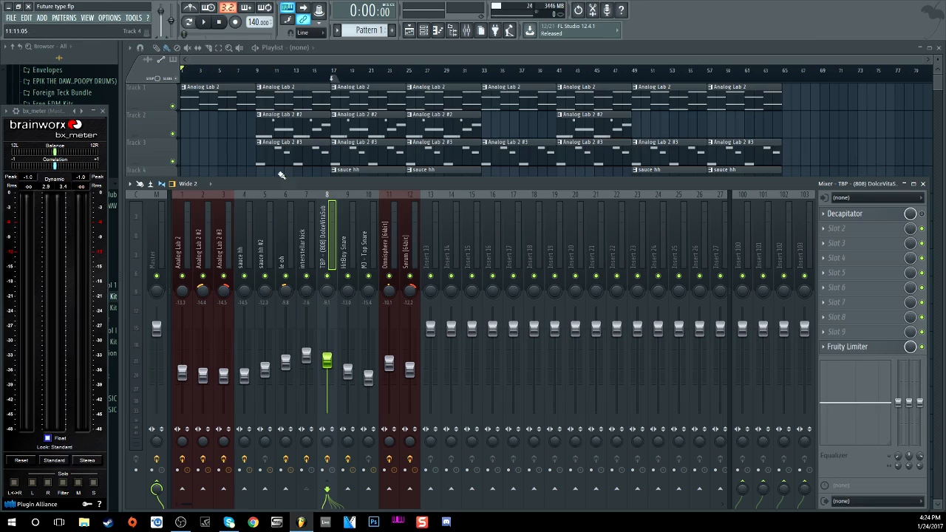
# Step: Solo the Analog Lab 2 channel from the channel rack
pyautogui.click(182, 218)
pyautogui.click(223, 222)
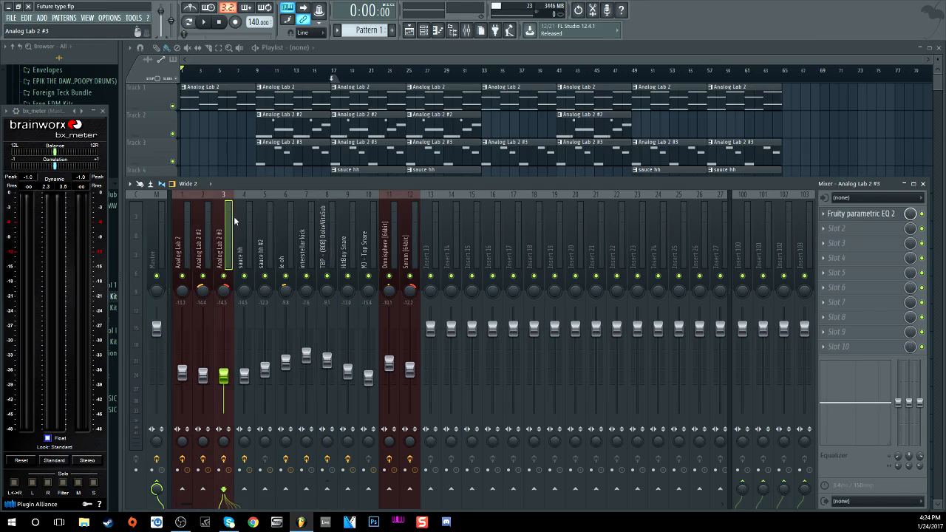
pyautogui.click(424, 31)
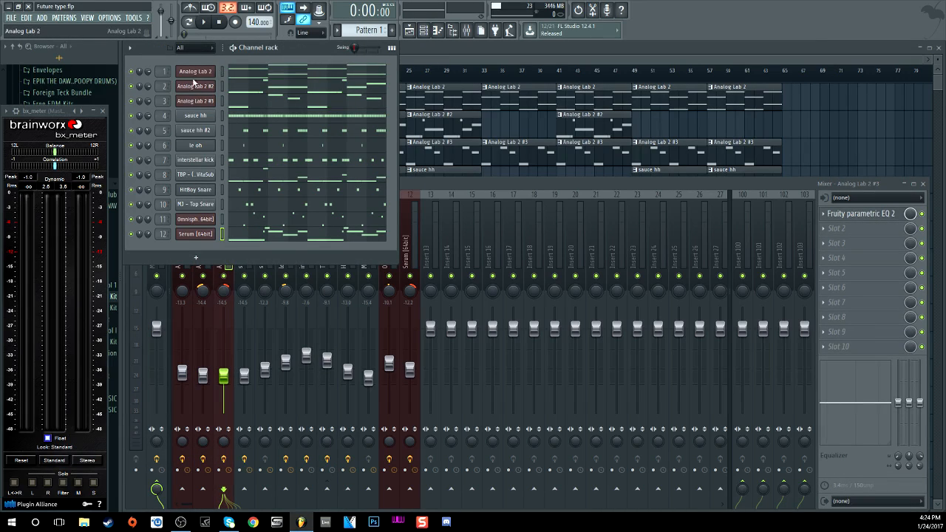
pyautogui.rightClick(131, 73)
pyautogui.click(139, 79)
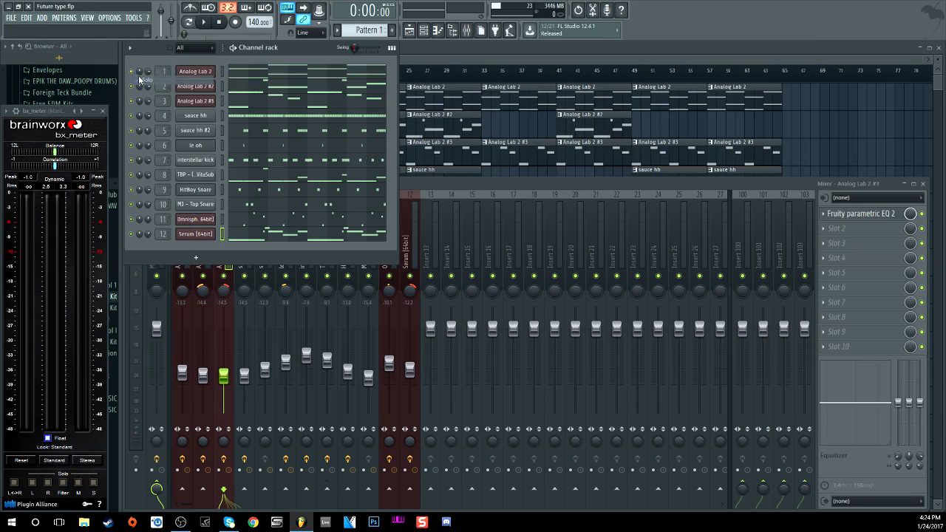
# Step: View the Analog Lab 2 instrument window, then close it and return to the mixer
pyautogui.click(198, 73)
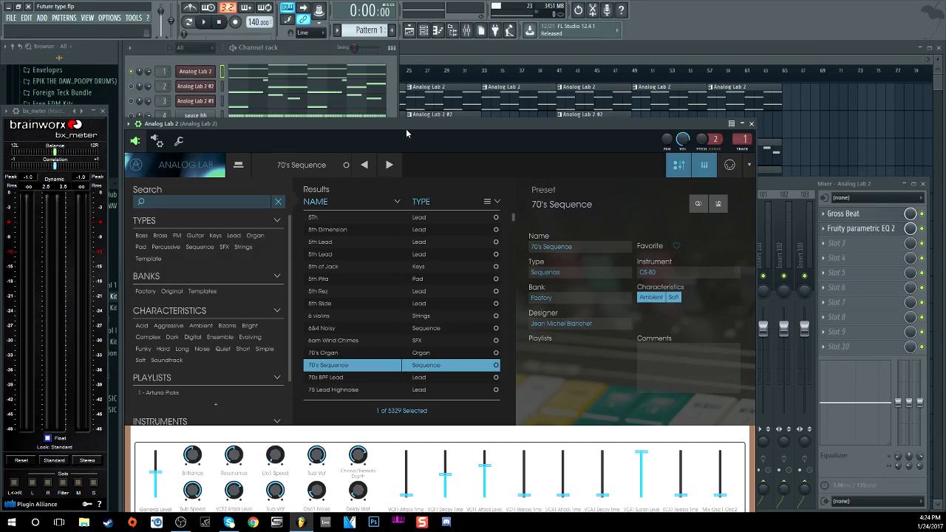
pyautogui.moveTo(405, 129); pyautogui.dragTo(418, 90)
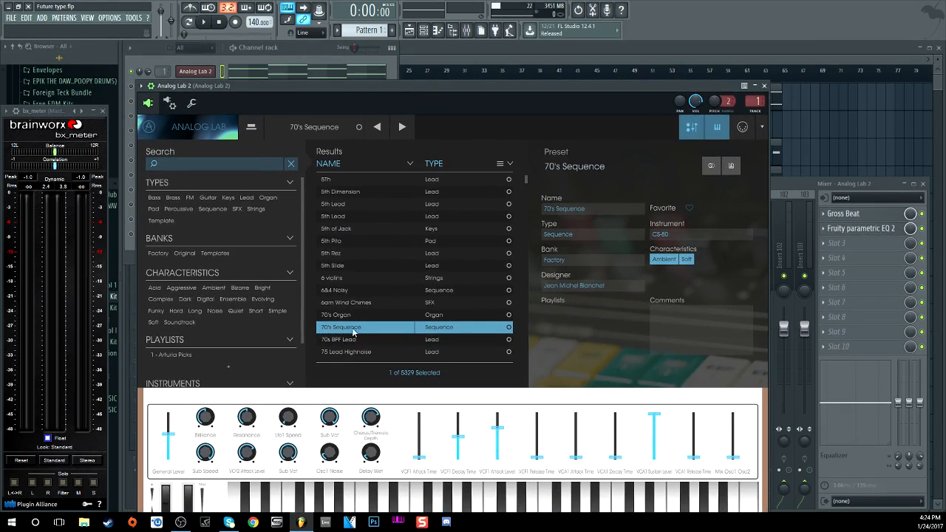
pyautogui.click(764, 85)
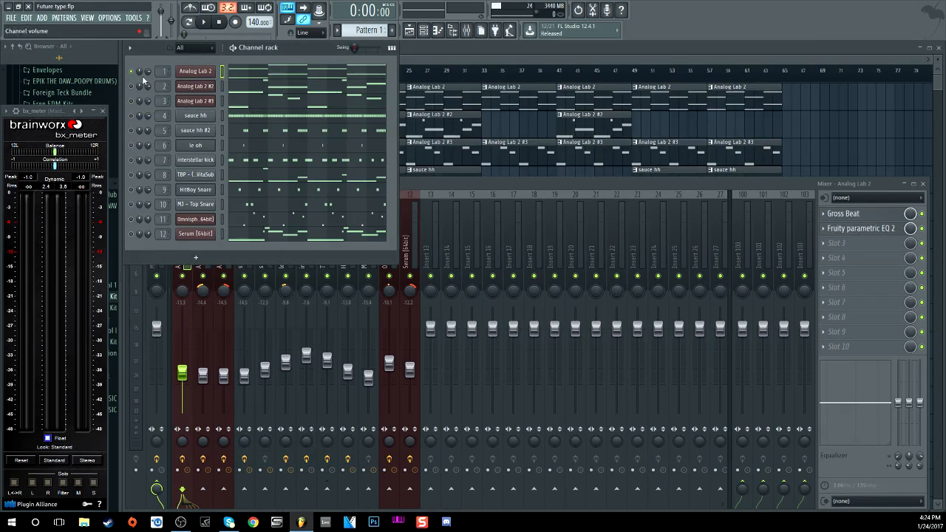
pyautogui.click(923, 215)
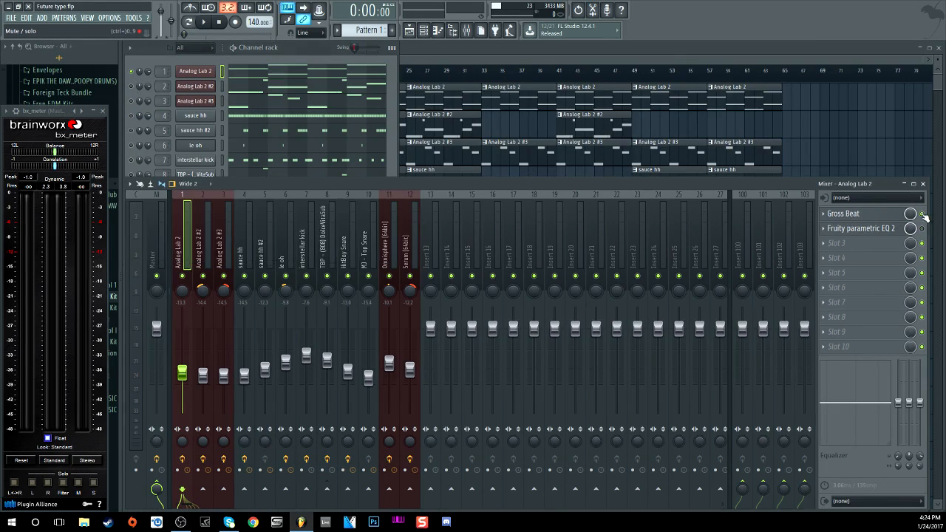
# Step: Audition the soloed Analog Lab 2 part and open its Gross Beat effect, set to 1/2 Speed
pyautogui.click(204, 22)
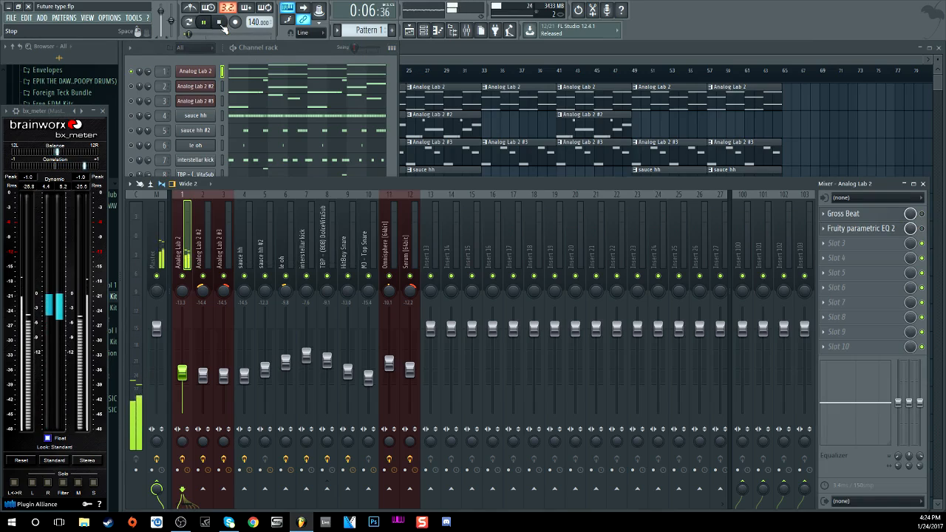
pyautogui.click(221, 23)
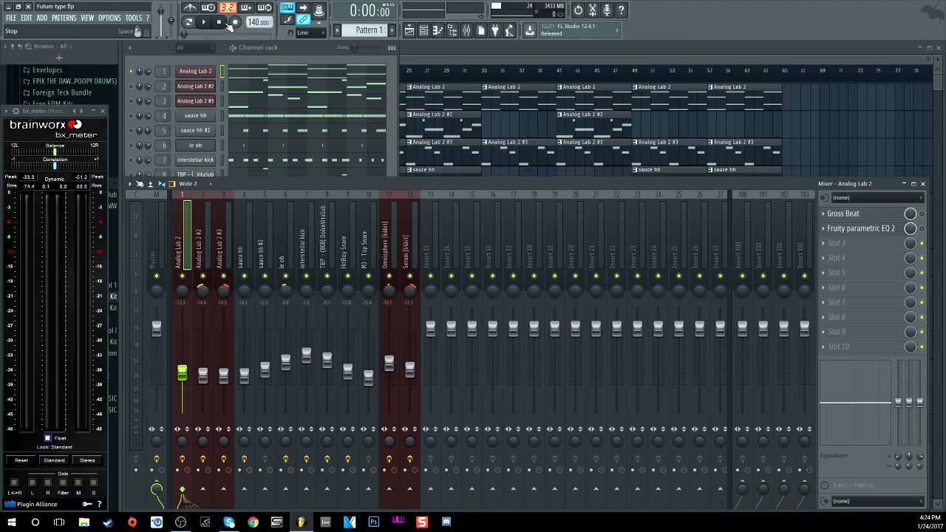
pyautogui.click(893, 214)
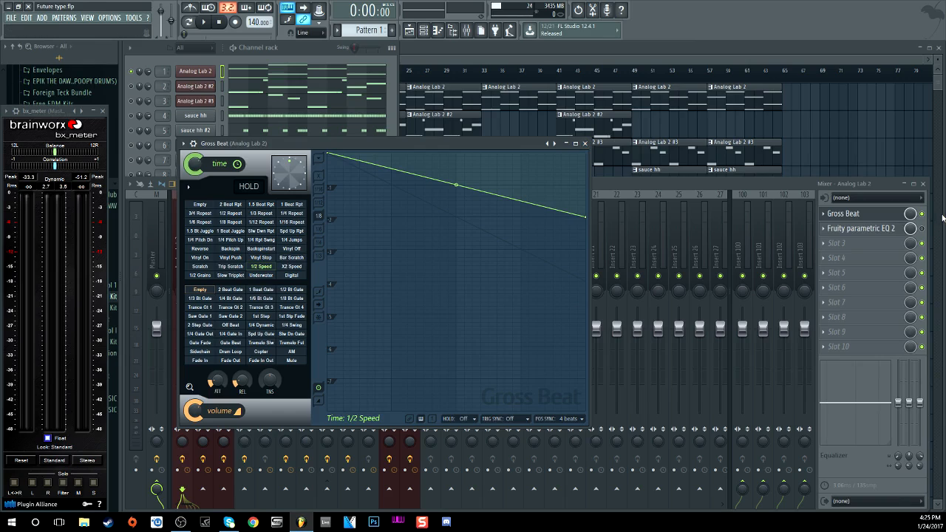
# Step: Inspect the parametric EQ on the Analog Lab 2 insert, then close it
pyautogui.click(921, 229)
pyautogui.click(848, 230)
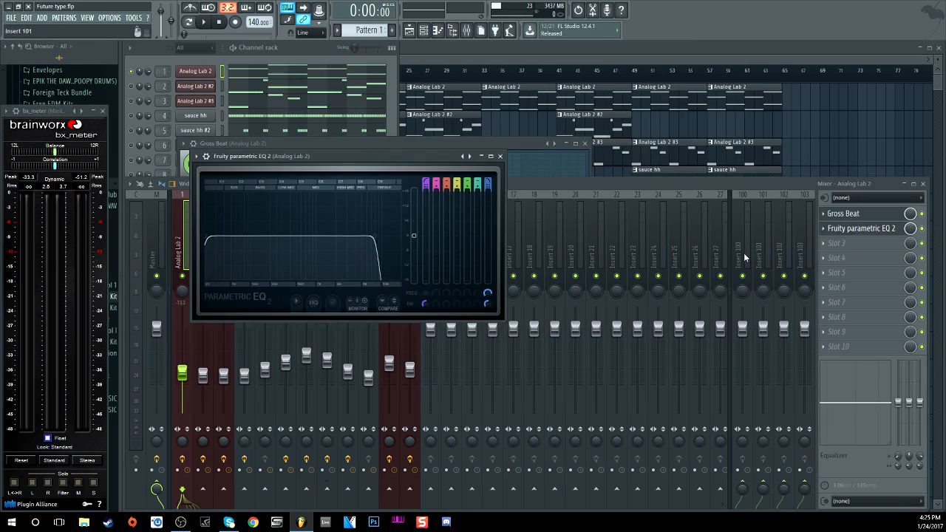
pyautogui.click(501, 157)
# Step: Play the Gross Beat effect, then open Analog Lab 2 #2 showing its Analo Wurli preset
pyautogui.click(388, 107)
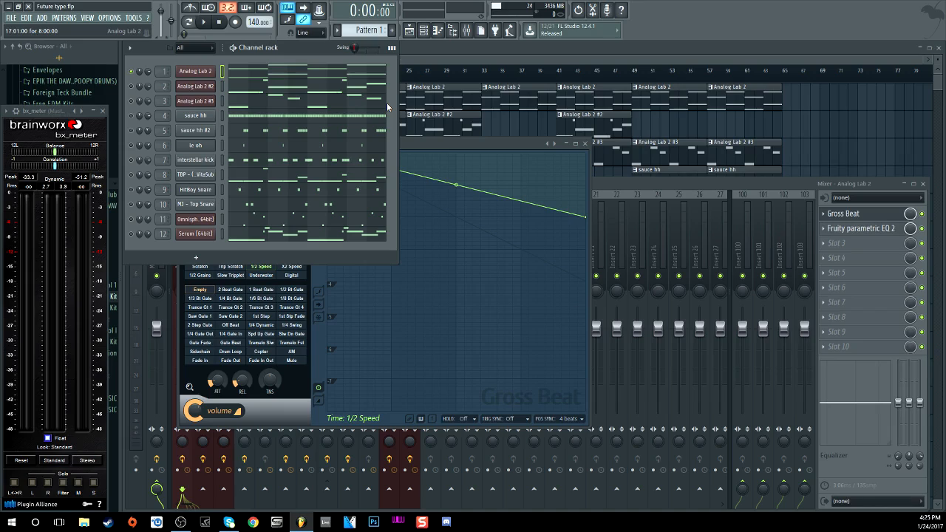
pyautogui.click(205, 23)
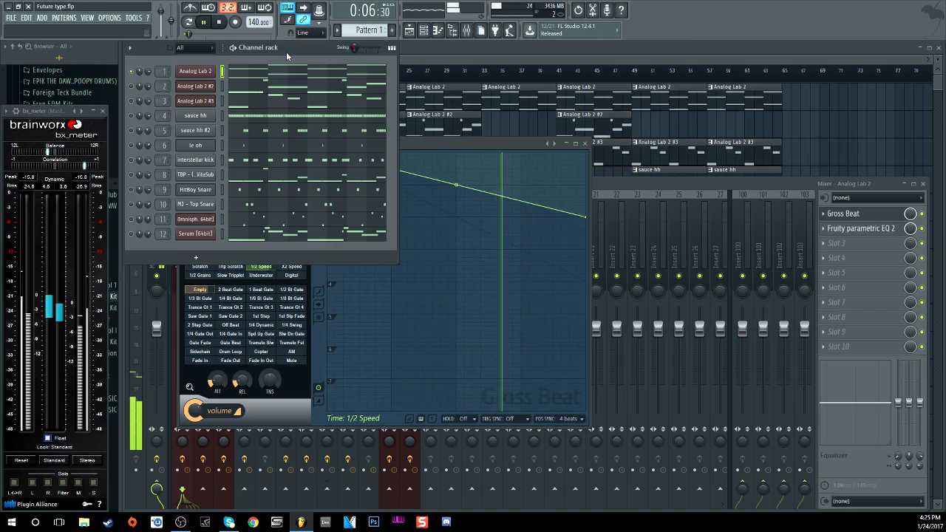
pyautogui.click(220, 24)
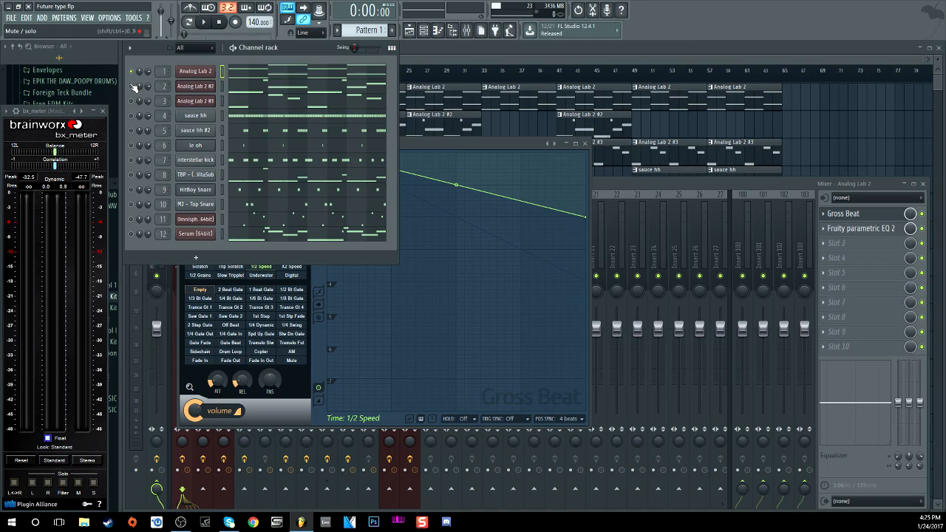
pyautogui.click(194, 87)
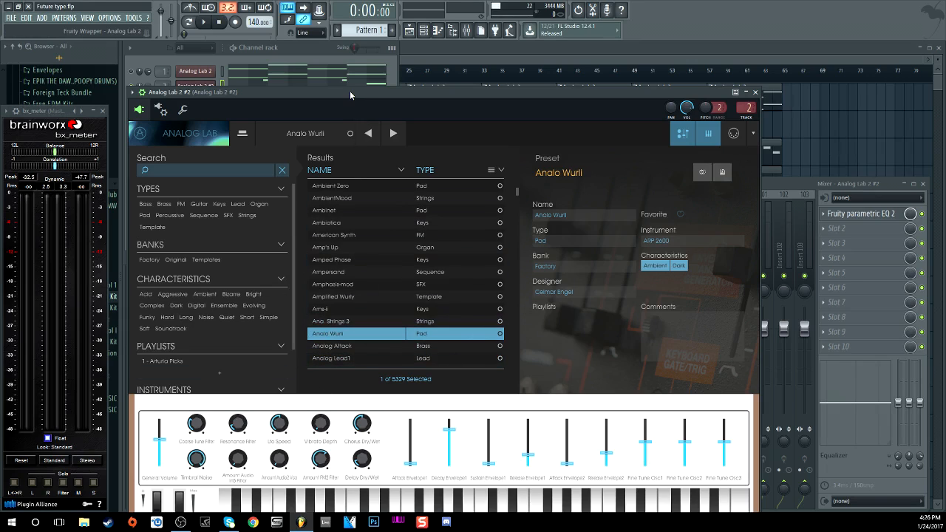
# Step: Collapse Analog Lab 2 #2's wrapper settings, close it, and open Fruity parametric EQ 2 on insert 2
pyautogui.moveTo(351, 90); pyautogui.dragTo(348, 59)
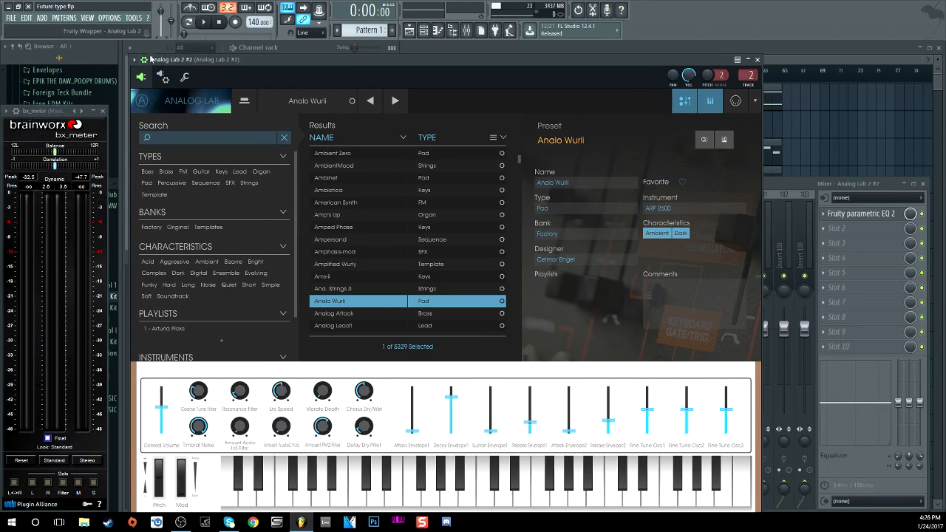
pyautogui.click(134, 60)
pyautogui.click(144, 61)
pyautogui.moveTo(288, 62); pyautogui.dragTo(282, 51)
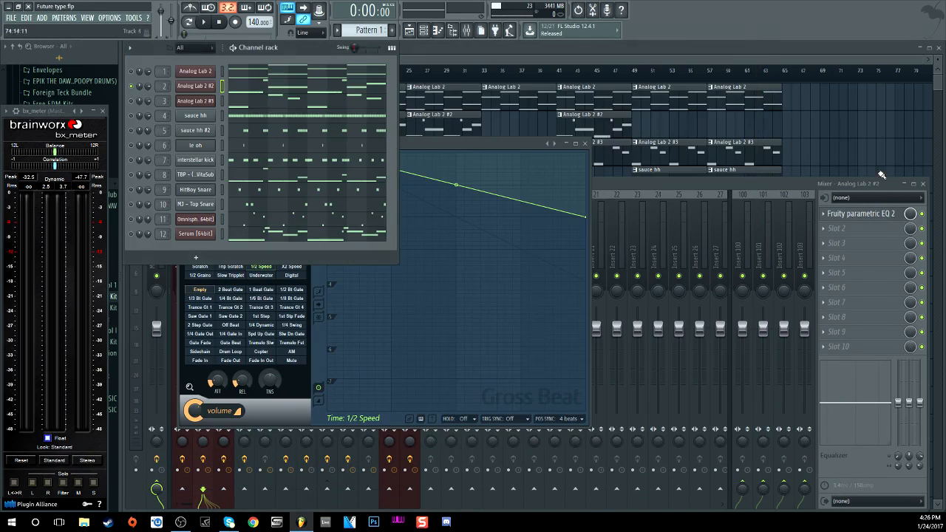
pyautogui.click(750, 47)
pyautogui.click(900, 214)
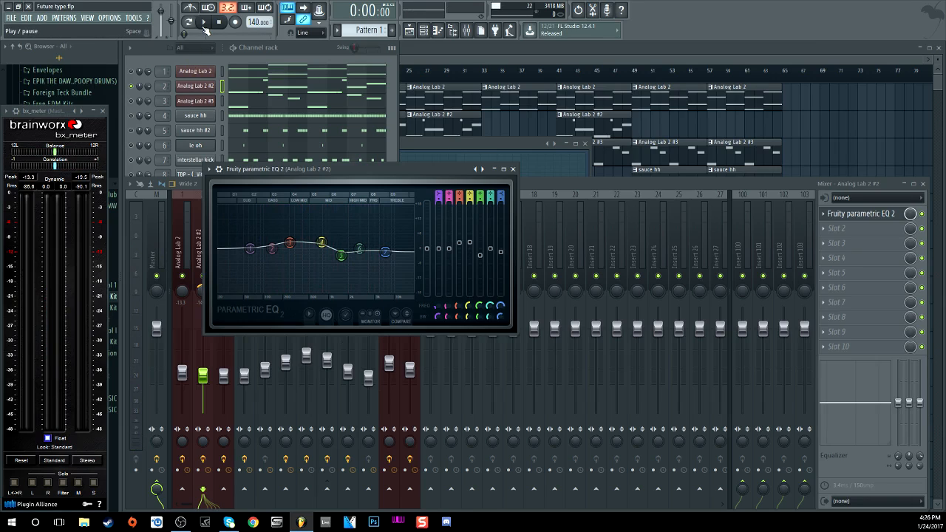
# Step: Open the Analog Lab 2 #2 notes in the piano roll
pyautogui.click(277, 87)
pyautogui.scroll(4, 209, 213)
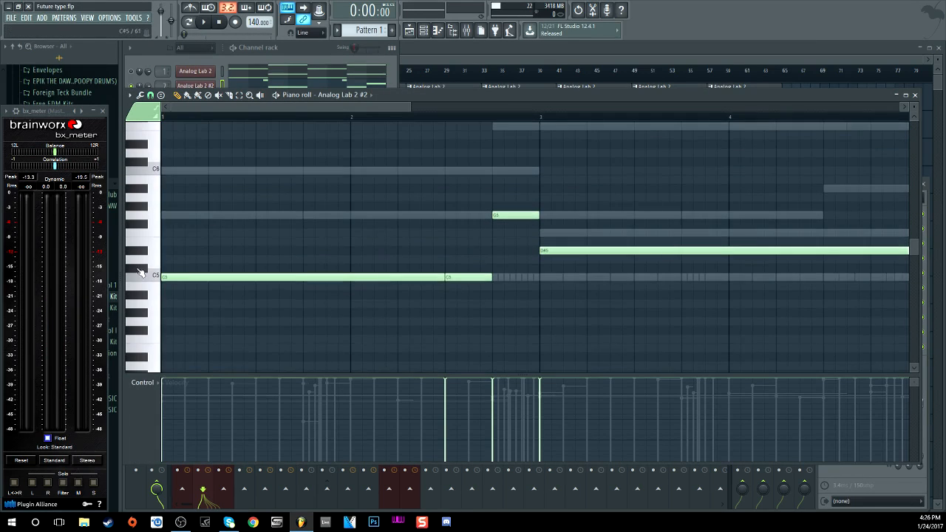
pyautogui.scroll(-3, 382, 119)
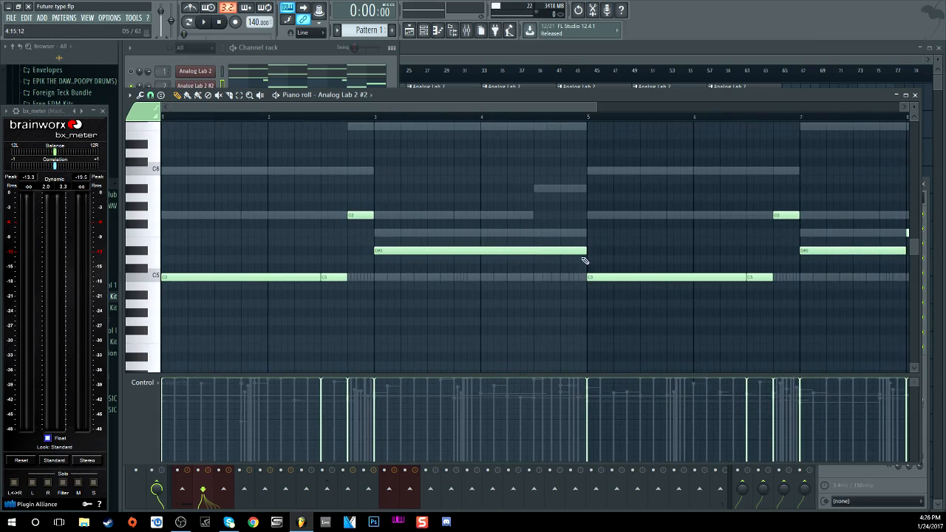
pyautogui.scroll(-2, 473, 116)
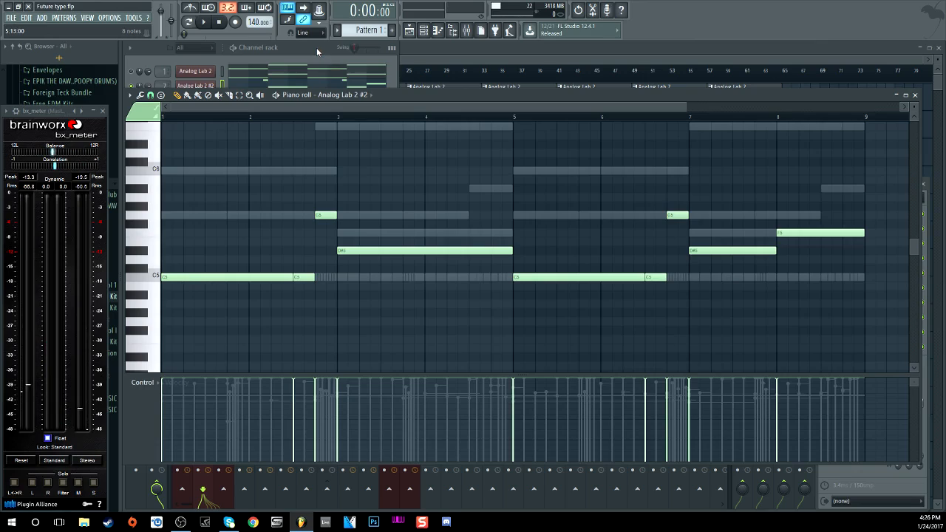
# Step: Play and stop the Analog Lab 2 #2 melody, then bring the channel rack up
pyautogui.click(204, 21)
pyautogui.click(202, 22)
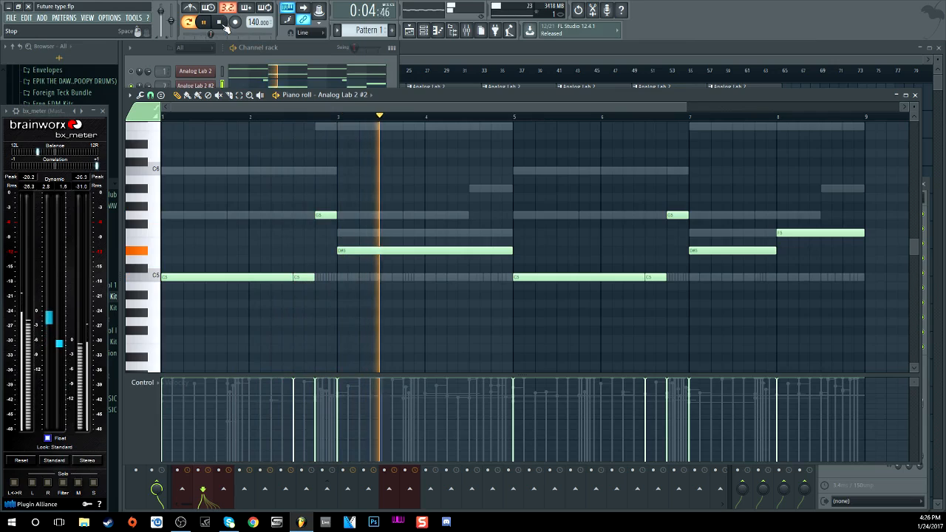
pyautogui.click(225, 25)
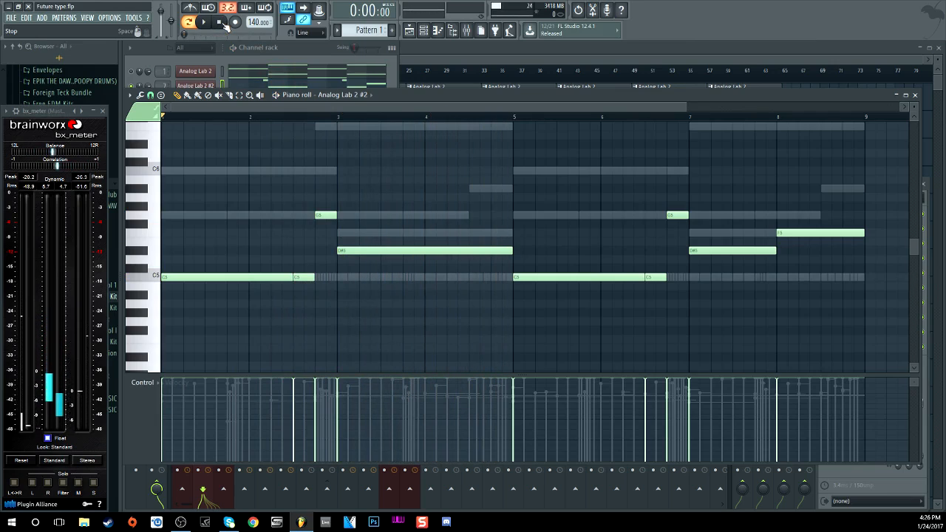
pyautogui.click(312, 55)
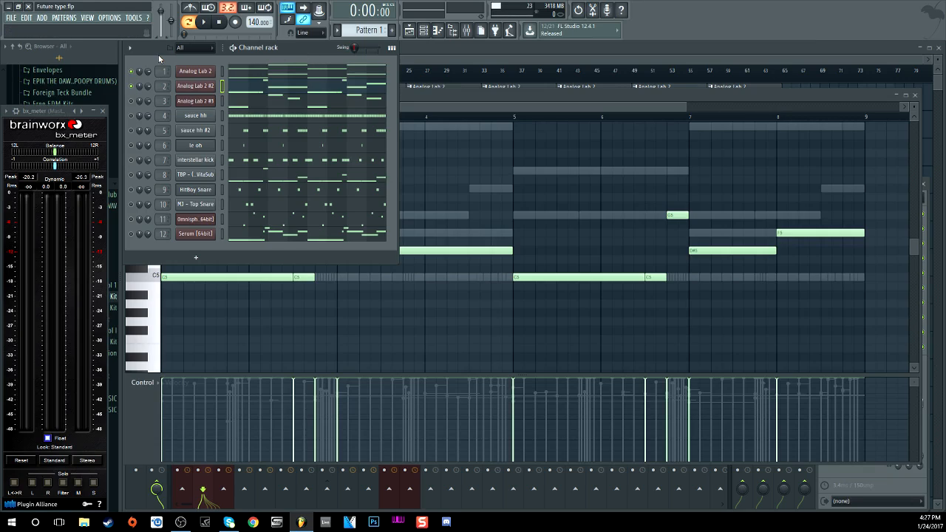
# Step: Play the beat briefly, then open Analog Lab 2 #3 showing its Chunting Choir preset
pyautogui.click(204, 23)
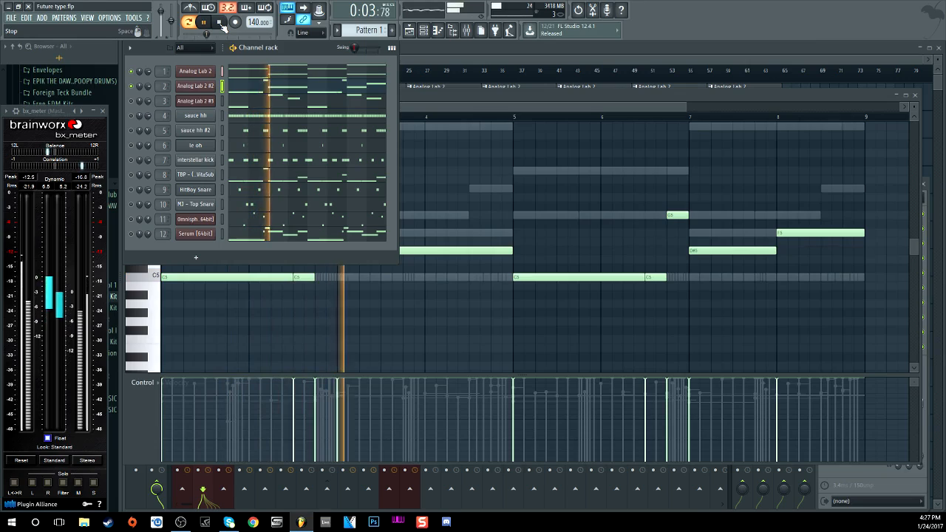
pyautogui.click(219, 23)
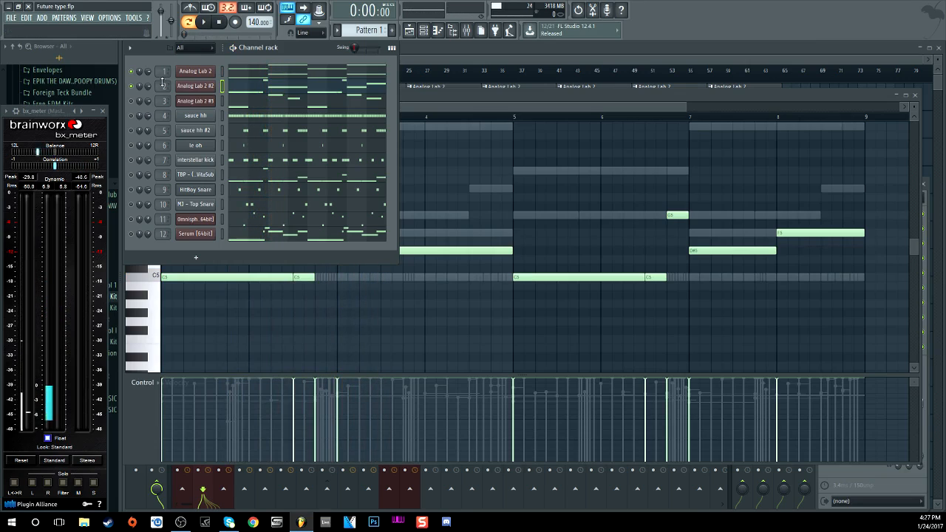
pyautogui.click(131, 101)
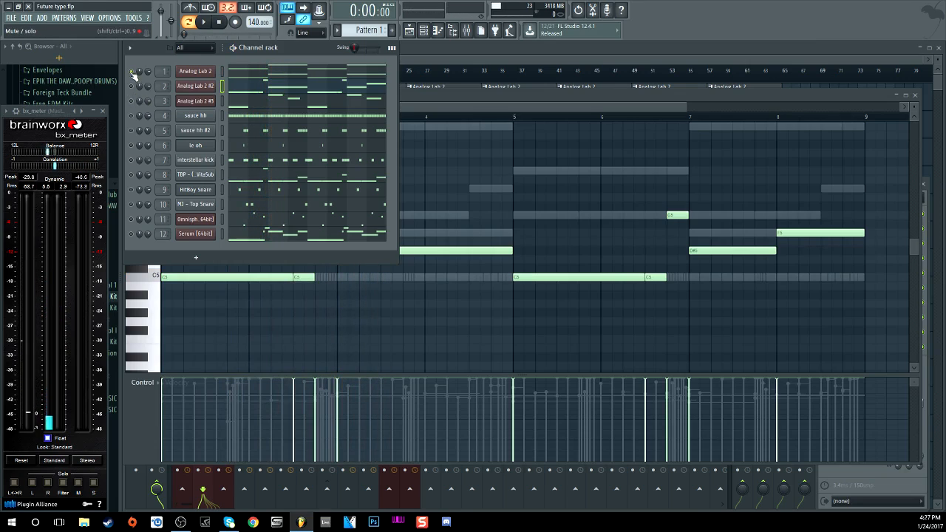
pyautogui.click(206, 102)
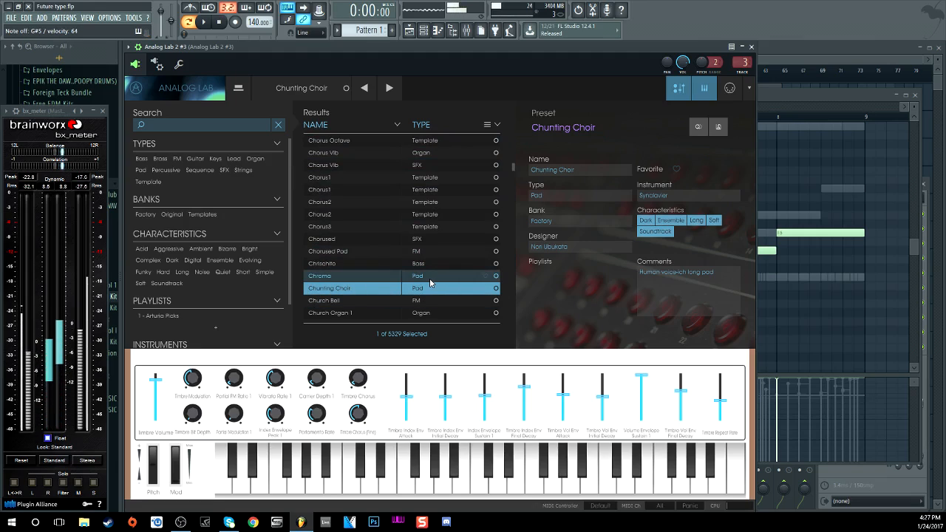
# Step: Check the Parametric EQ 2 on the Analog Lab 2 #3 mixer insert
pyautogui.click(466, 30)
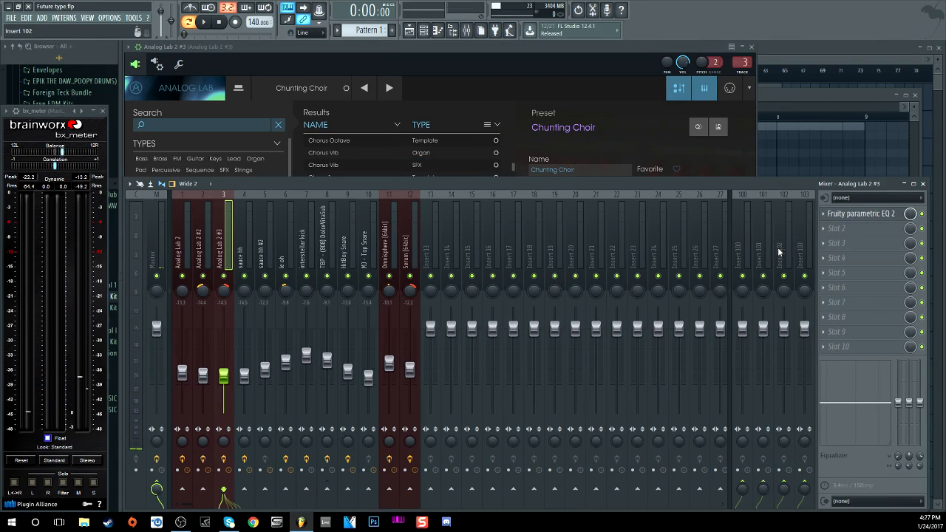
pyautogui.click(857, 215)
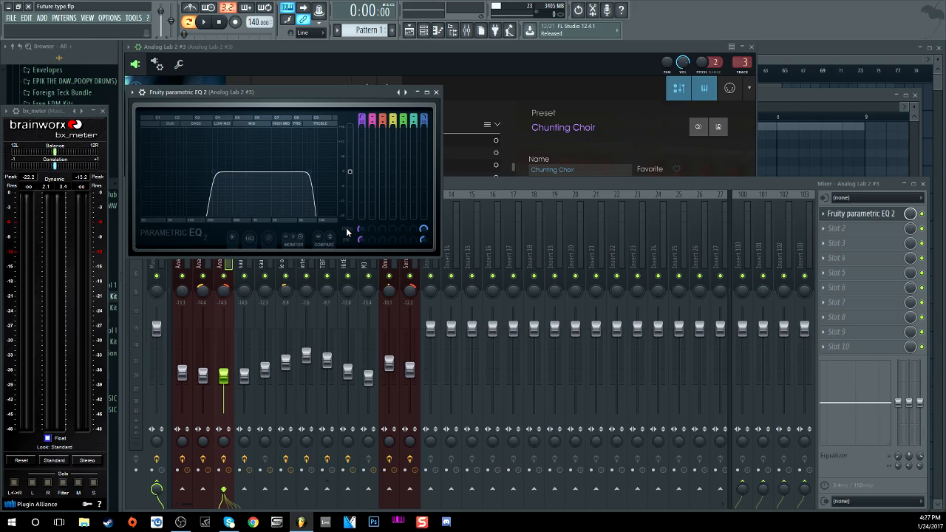
pyautogui.click(922, 216)
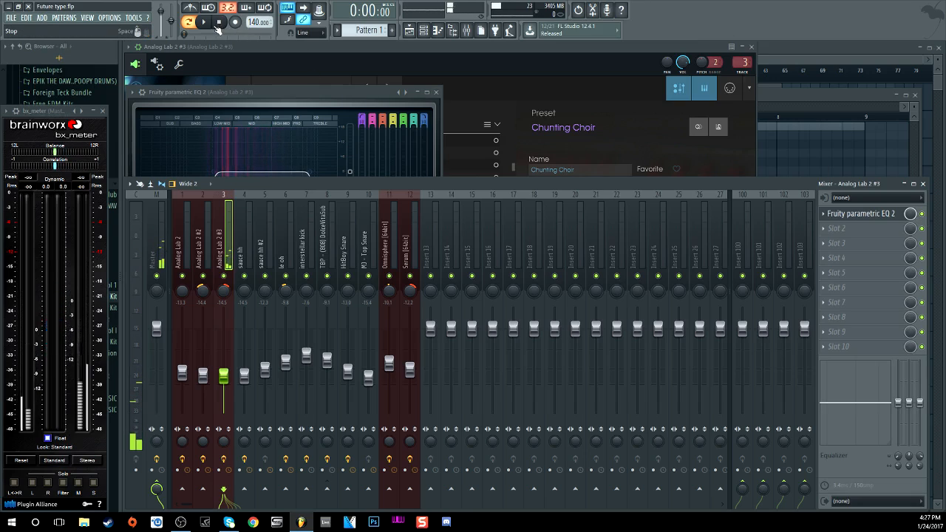
# Step: Play Pattern 1 with the playlist arrangement and channel rack showing
pyautogui.click(424, 31)
pyautogui.click(425, 37)
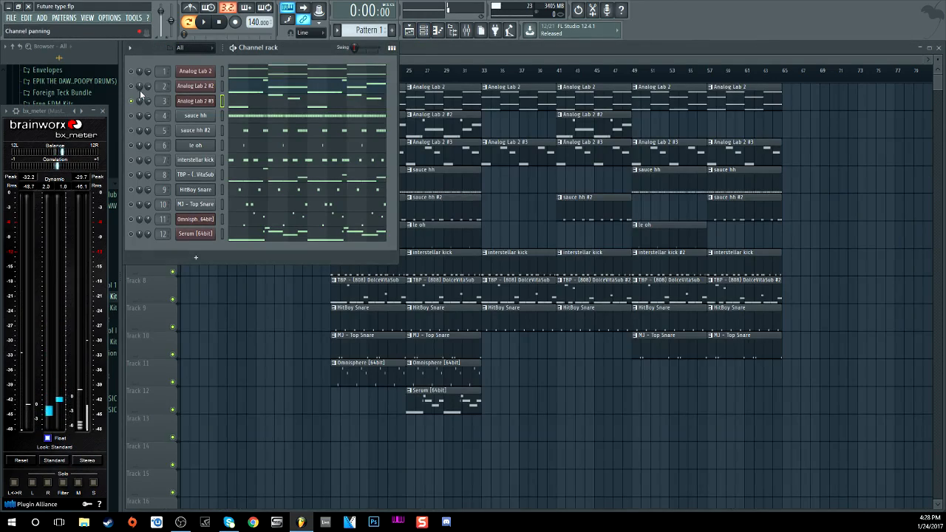
pyautogui.click(203, 22)
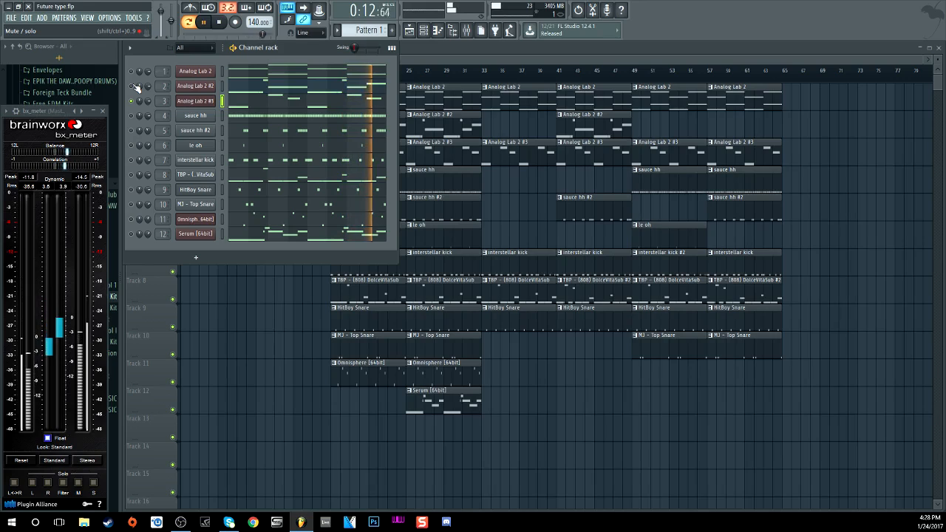
# Step: View the Analog Lab 2 #3 notes in the piano roll and stop playback
pyautogui.click(259, 100)
pyautogui.scroll(3, 245, 165)
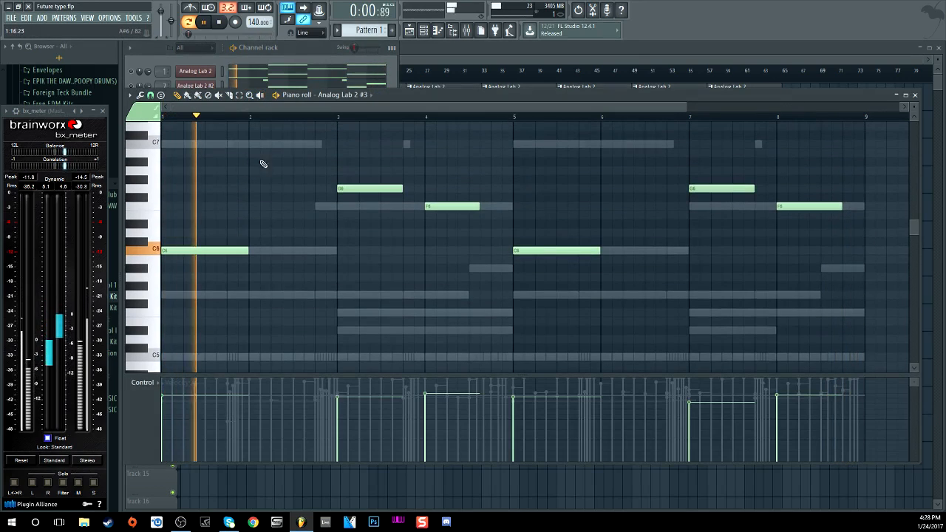
pyautogui.press('space')
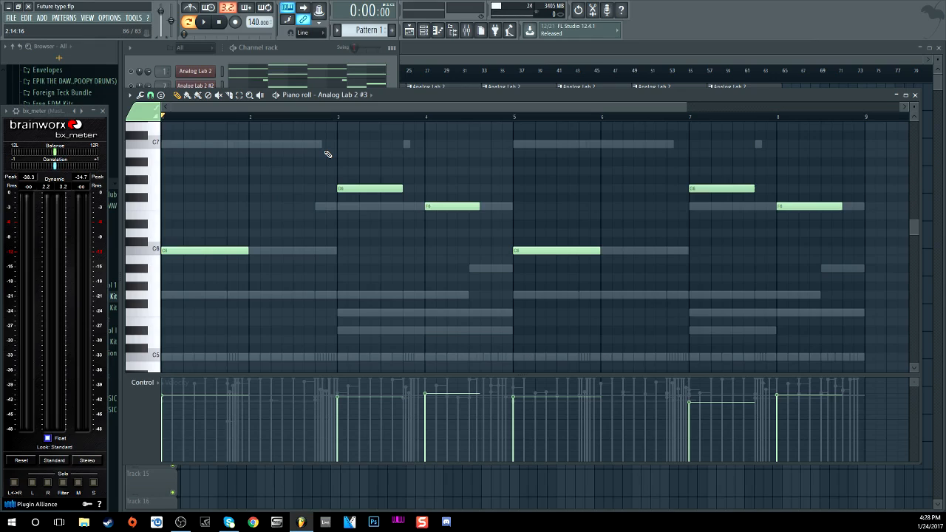
# Step: Open the sauce hh piano roll and play its rapid C5 hi-hat roll
pyautogui.click(288, 49)
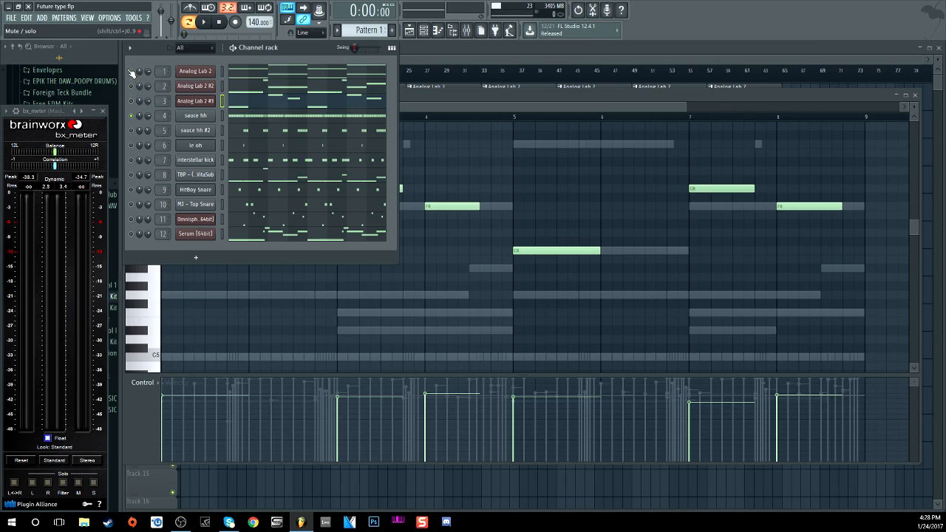
pyautogui.click(255, 116)
pyautogui.press('space')
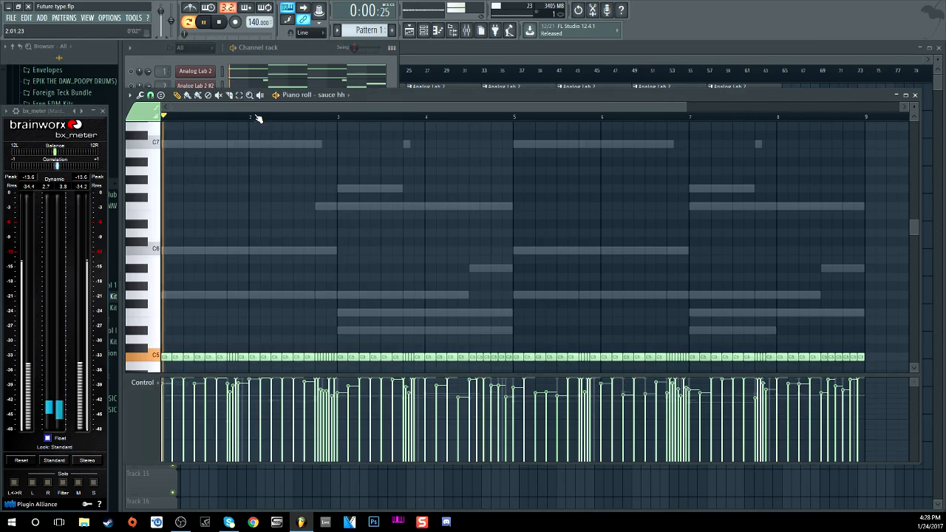
# Step: Stop playback and switch the sauce hh control lane from velocity to Note pan
pyautogui.click(226, 26)
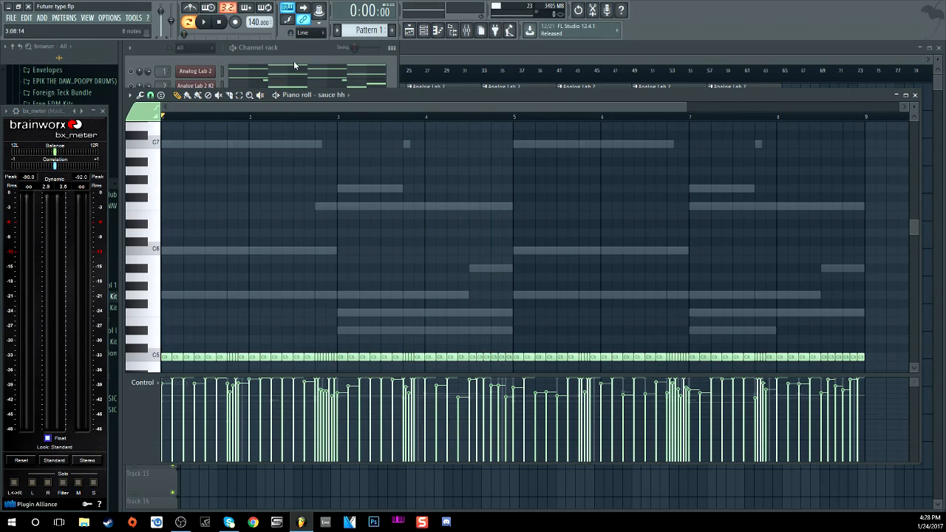
pyautogui.click(156, 390)
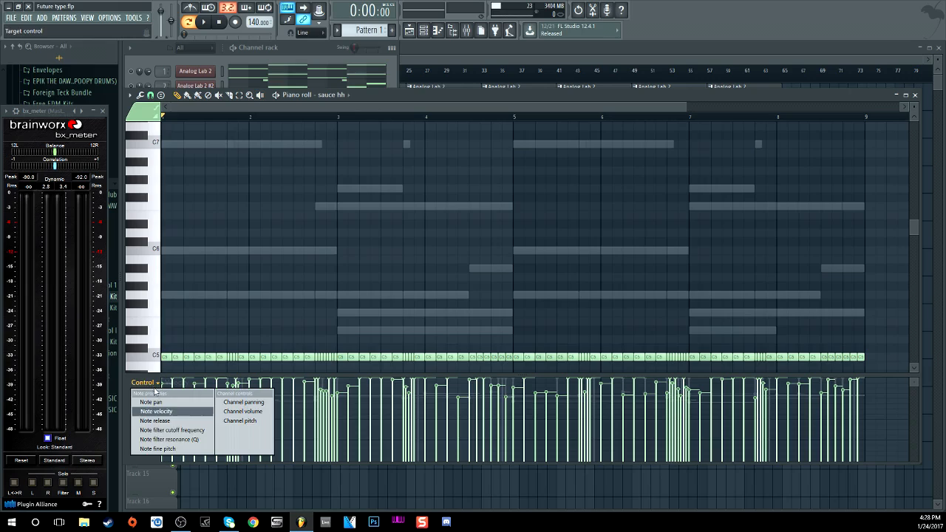
pyautogui.click(148, 395)
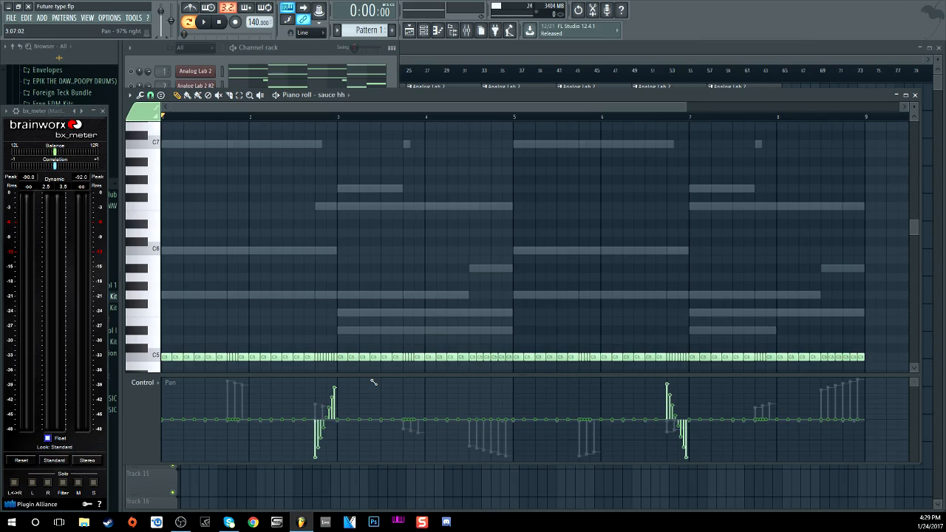
# Step: Draw a pan sweep over the bar 3–6 hi-hats, audition it, then reset those pans to centre
pyautogui.moveTo(395, 404)
pyautogui.mouseDown()
pyautogui.moveTo(431, 450)
pyautogui.moveTo(478, 452)
pyautogui.moveTo(498, 435)
pyautogui.moveTo(420, 427)
pyautogui.moveTo(373, 381)
pyautogui.moveTo(521, 455)
pyautogui.moveTo(580, 381)
pyautogui.moveTo(553, 465)
pyautogui.moveTo(466, 444)
pyautogui.moveTo(472, 452)
pyautogui.moveTo(377, 387)
pyautogui.moveTo(470, 443)
pyautogui.moveTo(550, 470)
pyautogui.mouseUp()
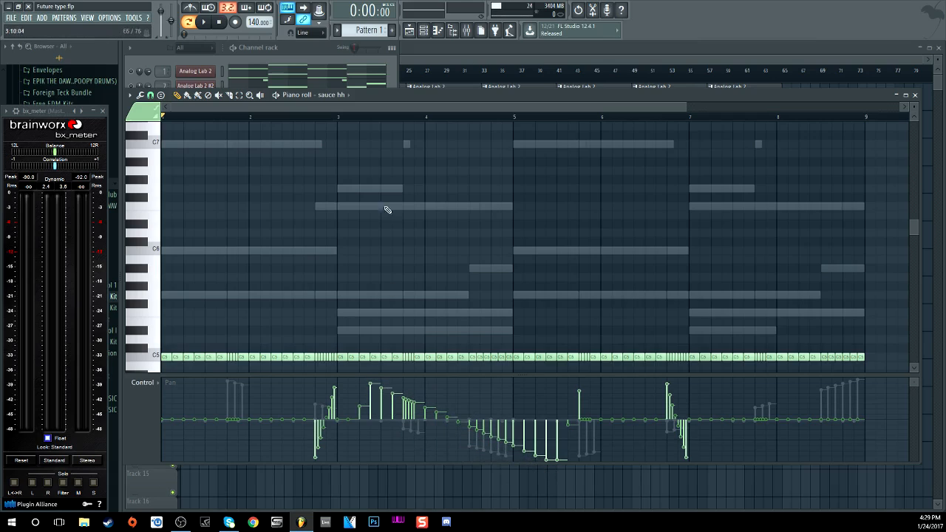
pyautogui.press('space')
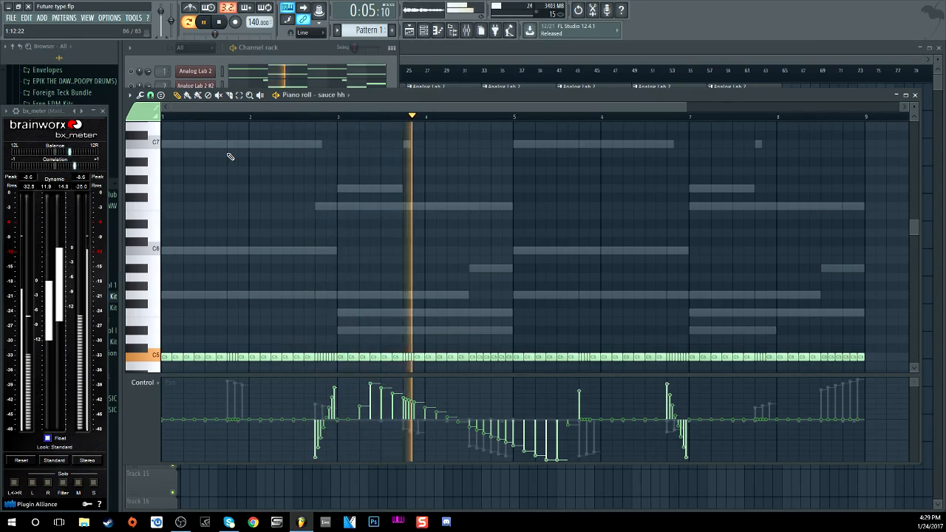
pyautogui.press('space')
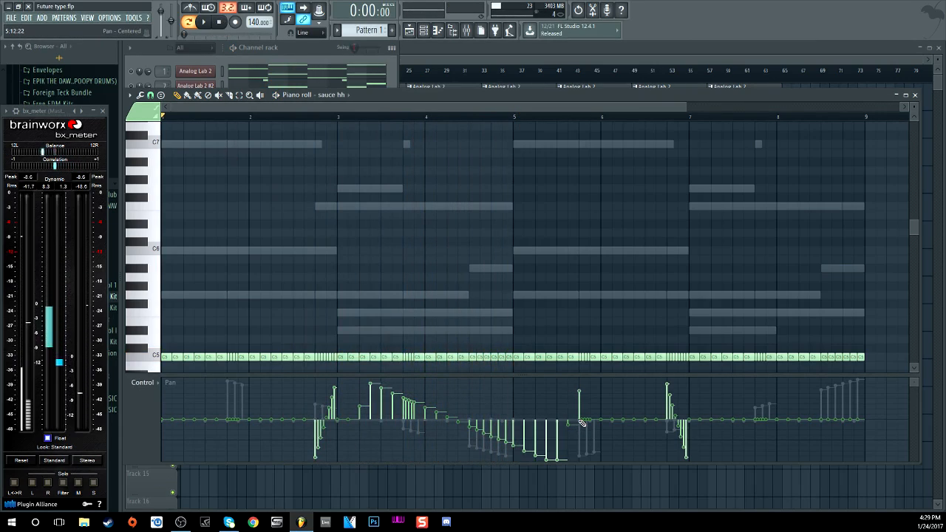
pyautogui.moveTo(570, 423)
pyautogui.mouseDown()
pyautogui.moveTo(370, 425)
pyautogui.moveTo(566, 423)
pyautogui.moveTo(474, 422)
pyautogui.mouseUp()
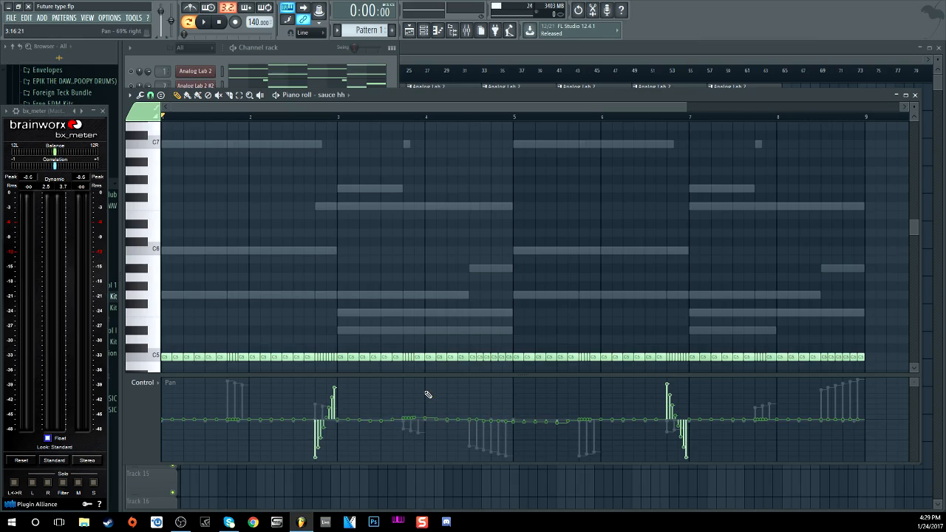
pyautogui.click(296, 48)
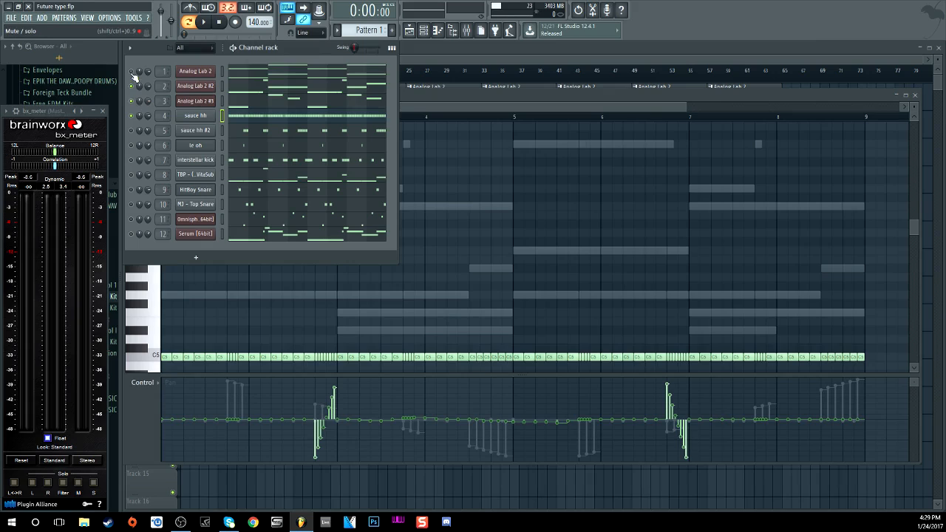
# Step: Play the sauce hh pattern with its re-centred pans, then stop back at 0:00
pyautogui.click(204, 22)
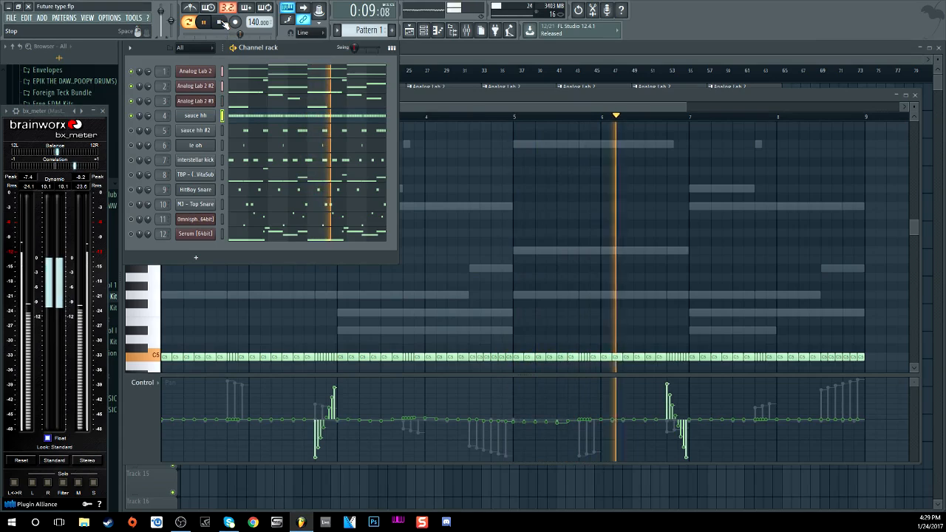
pyautogui.click(221, 22)
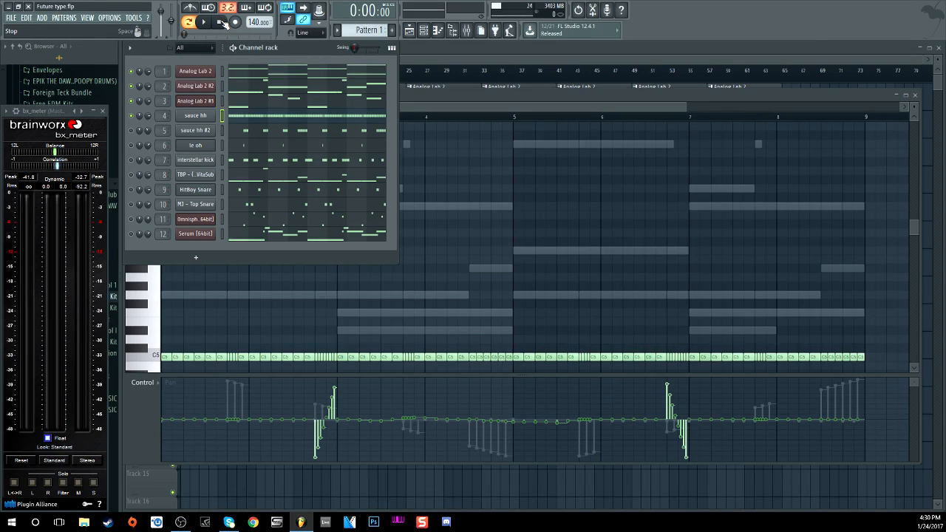
# Step: Open the mixer on sauce hh, check its Fruity parametric EQ 2, then open Fruity Reeverb 2
pyautogui.press('F9')
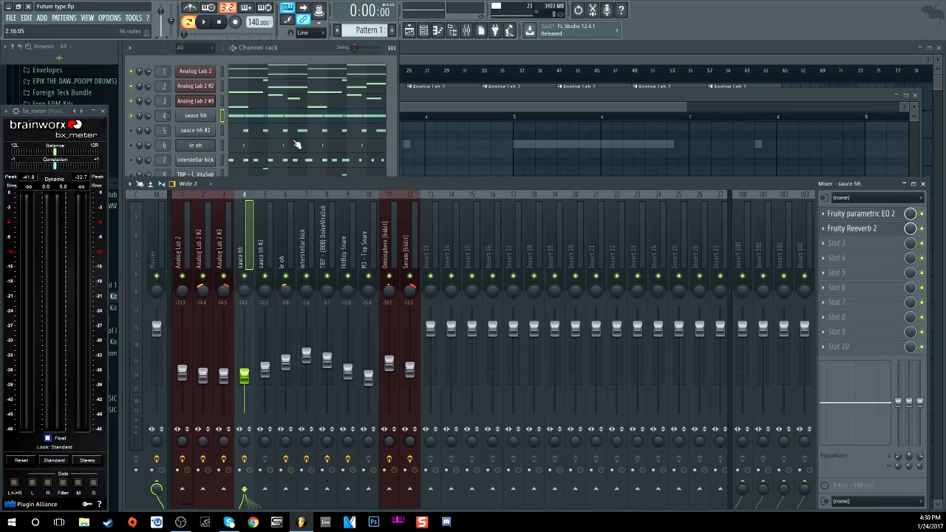
pyautogui.click(890, 213)
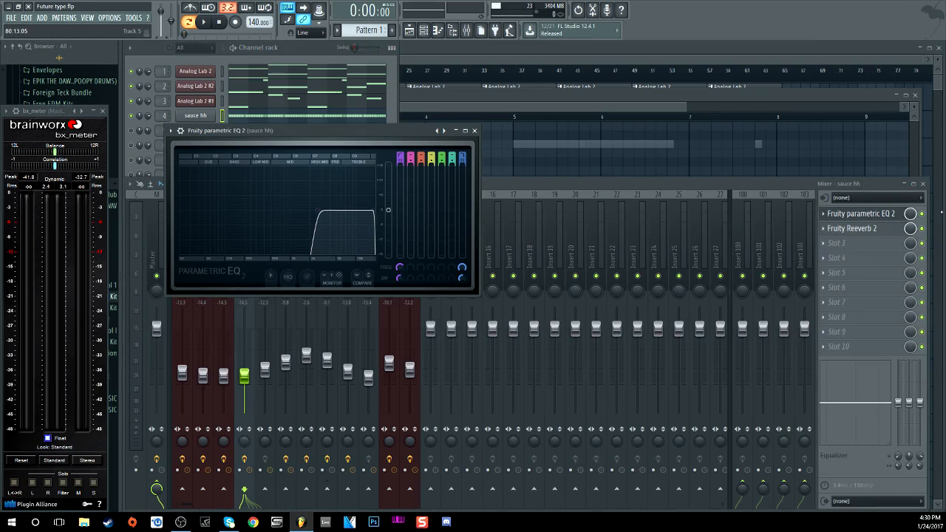
pyautogui.click(850, 216)
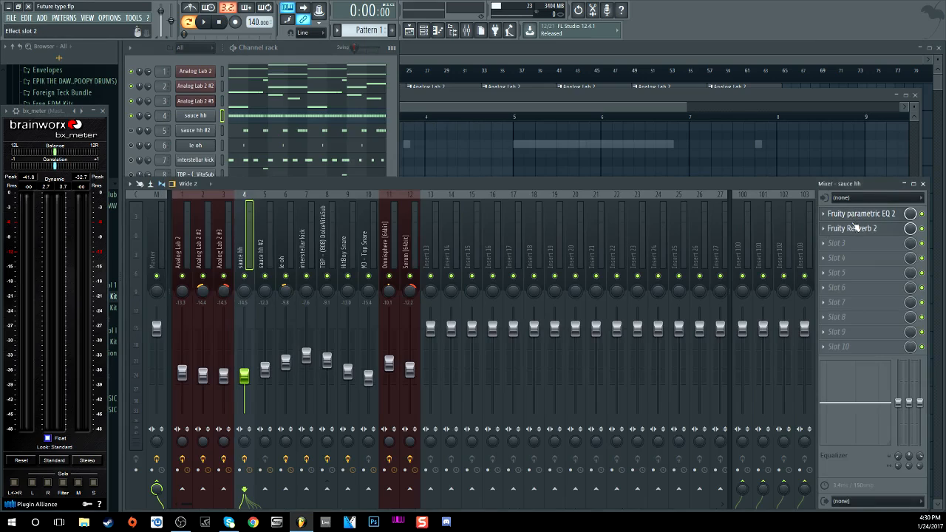
pyautogui.click(853, 229)
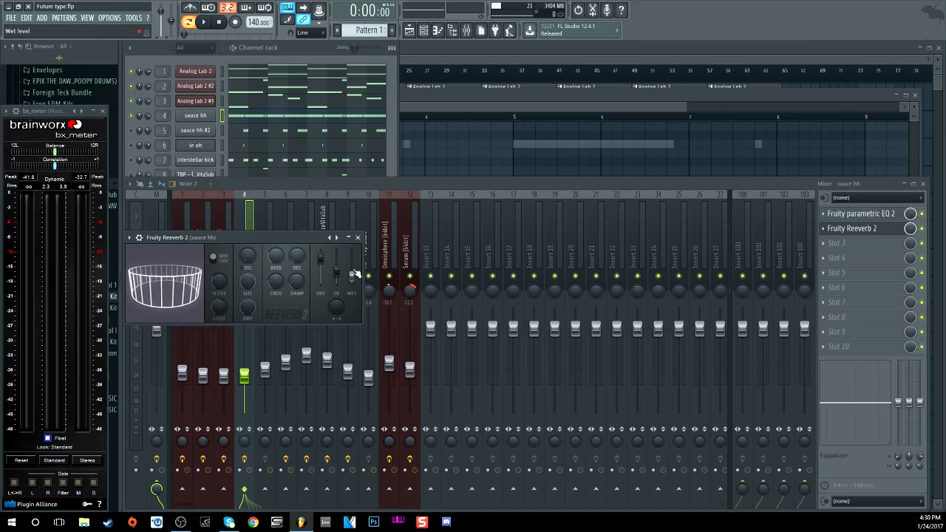
# Step: Close the Reeverb window, start playback and solo the sauce hh channel
pyautogui.click(357, 238)
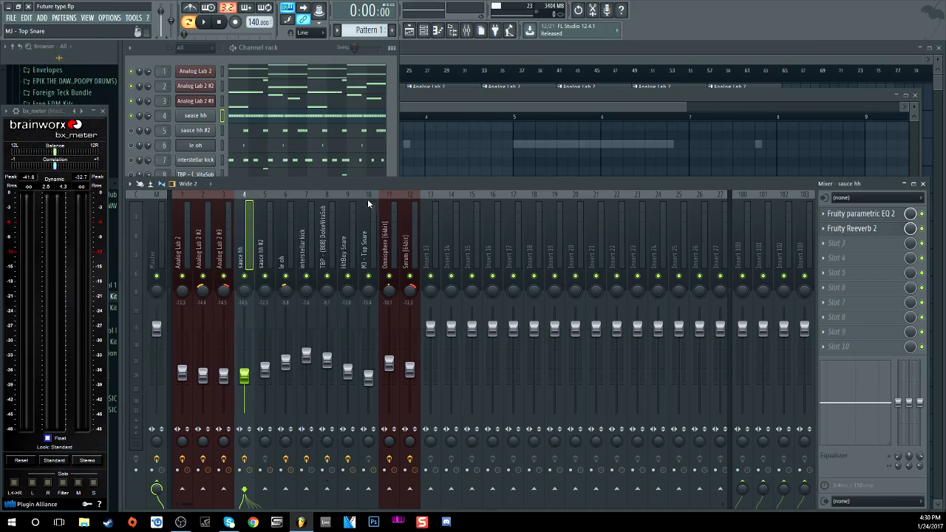
pyautogui.click(396, 138)
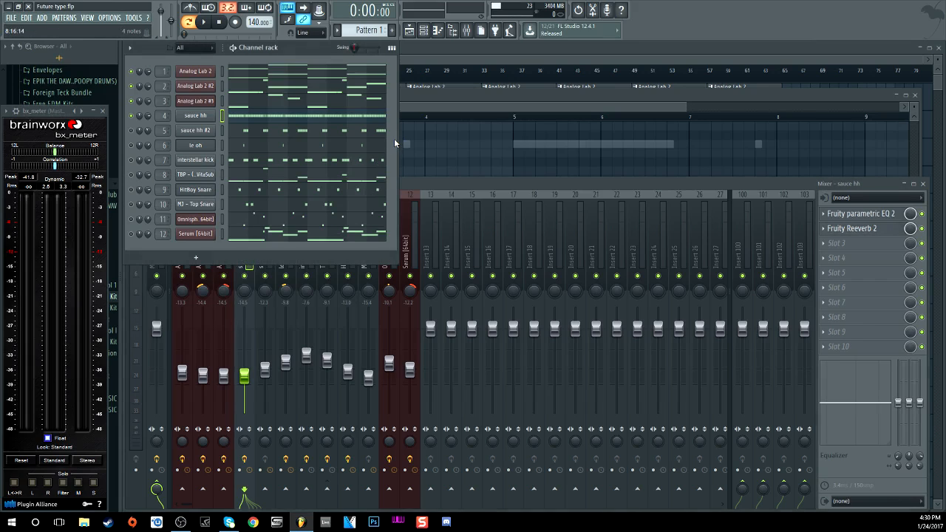
pyautogui.click(923, 229)
pyautogui.click(204, 22)
pyautogui.rightClick(131, 116)
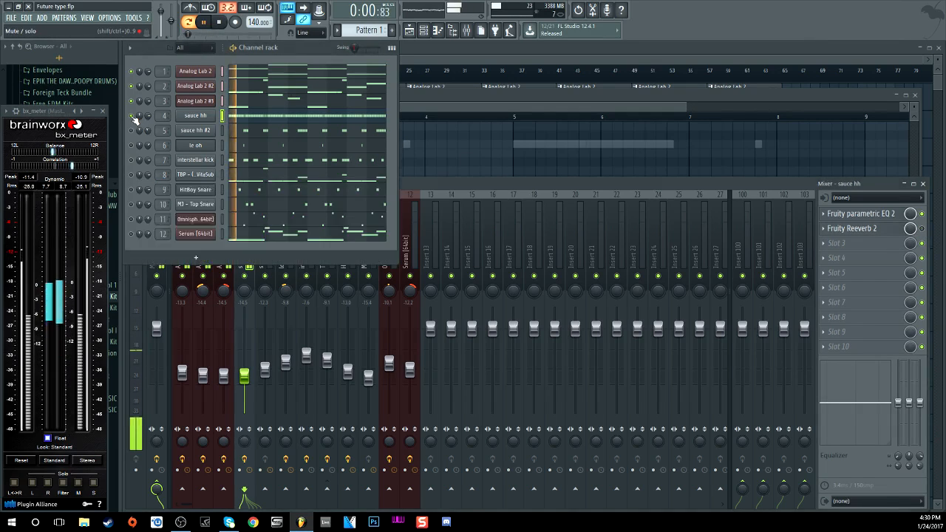
pyautogui.click(138, 122)
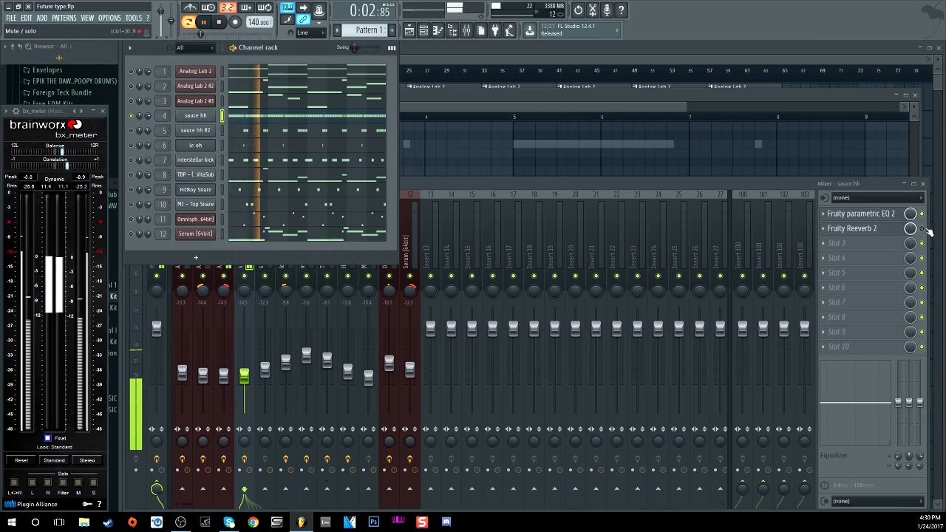
# Step: Lower the sauce hh reverb mix to about two-thirds, then open sauce hh #2's notes
pyautogui.click(923, 229)
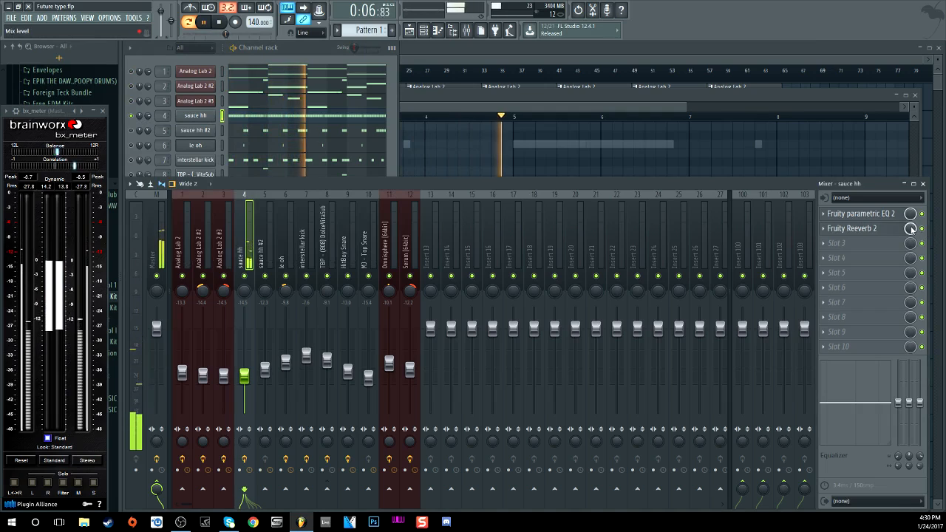
pyautogui.moveTo(910, 228); pyautogui.dragTo(910, 244)
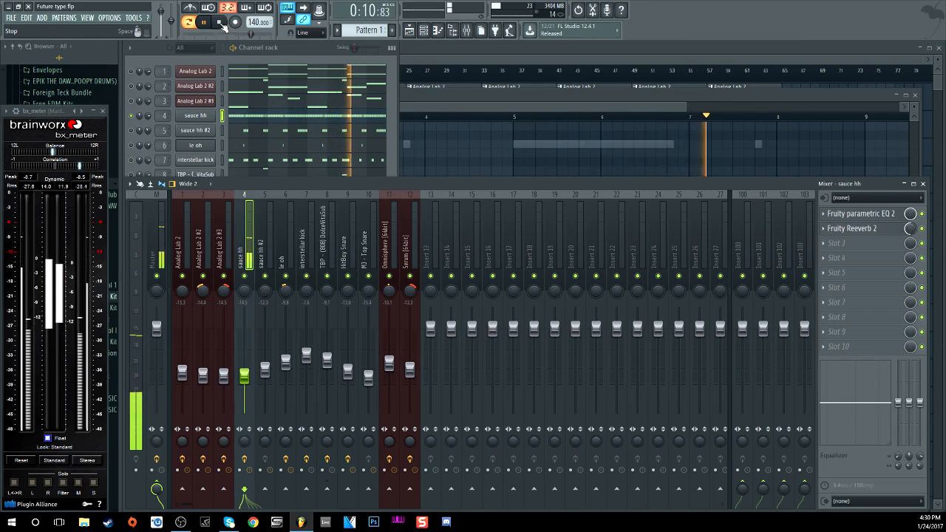
pyautogui.press('space')
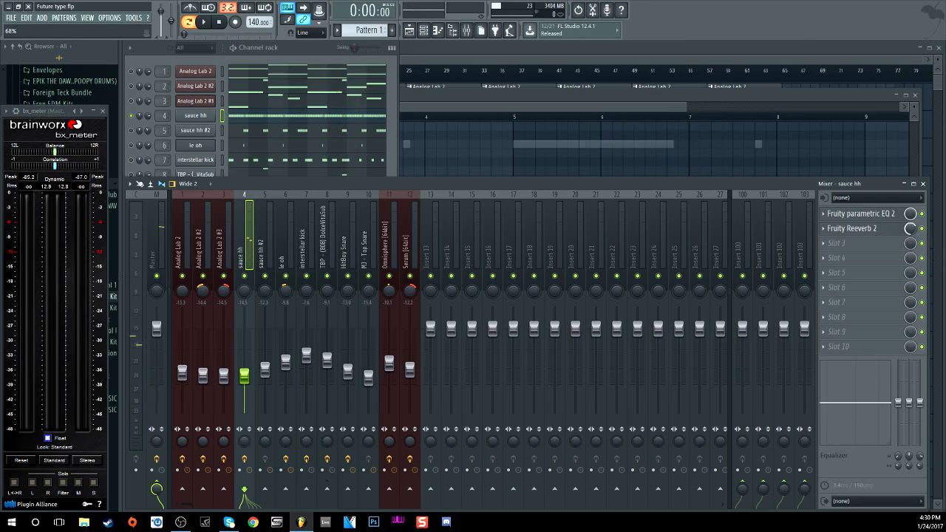
pyautogui.click(238, 82)
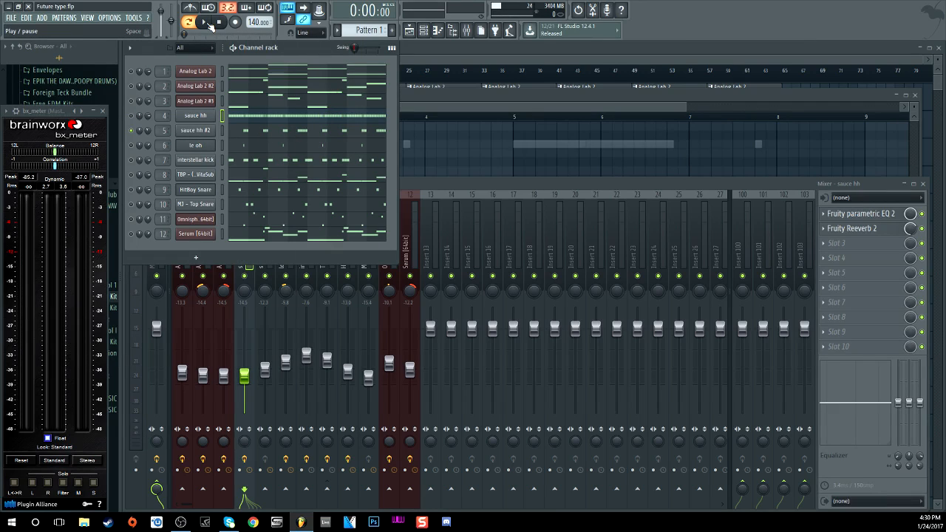
pyautogui.click(257, 130)
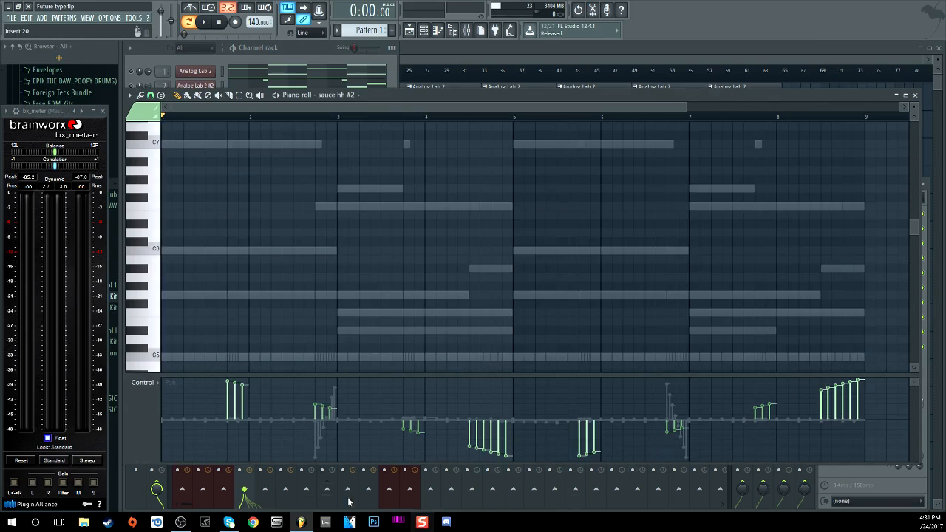
# Step: Solo sauce hh #2 and play the pattern to hear its hi-hats
pyautogui.click(203, 23)
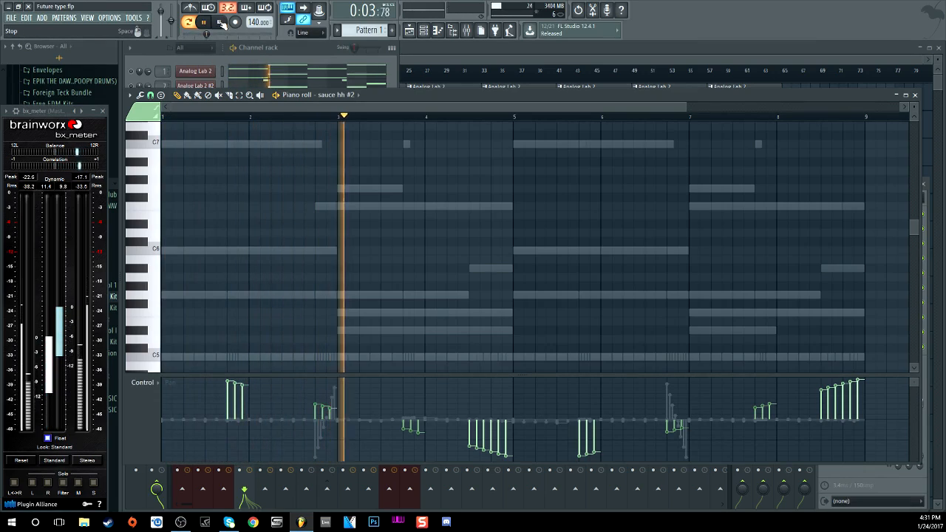
pyautogui.scroll(-5, 241, 140)
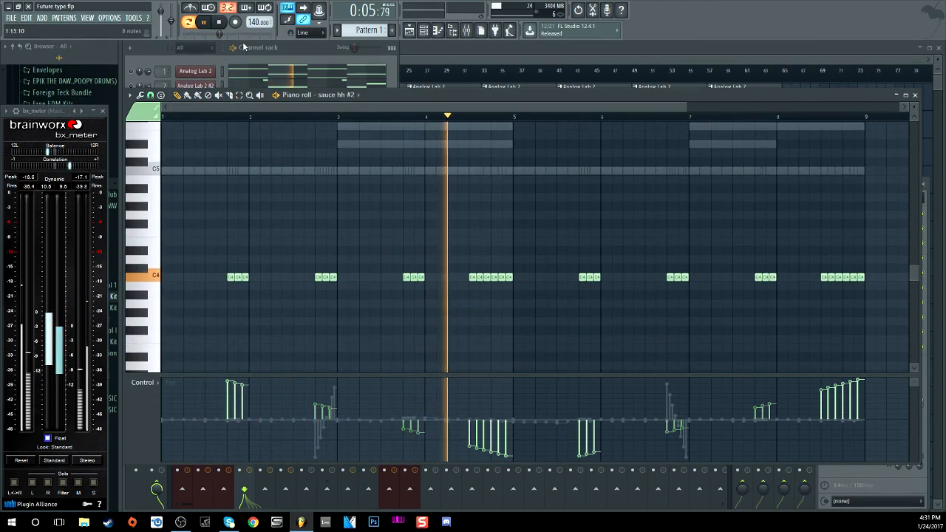
pyautogui.click(221, 22)
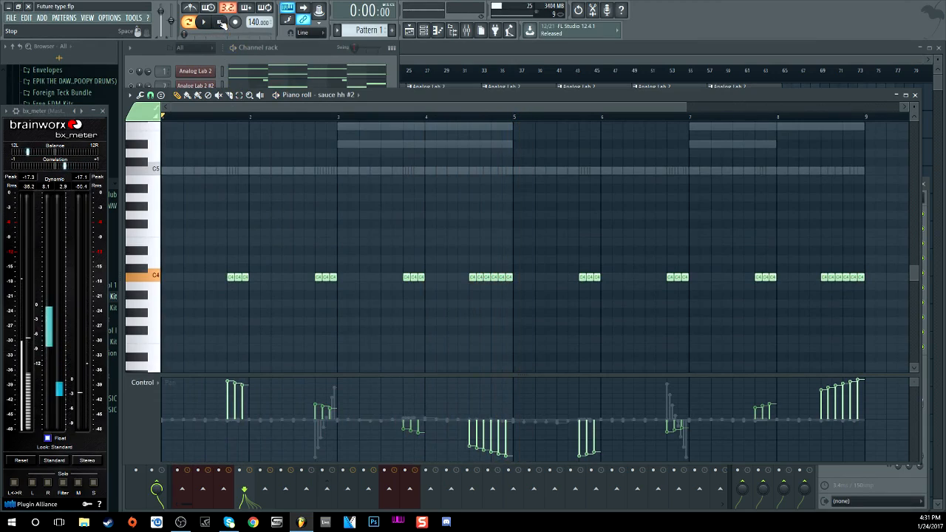
pyautogui.click(276, 55)
pyautogui.click(132, 116)
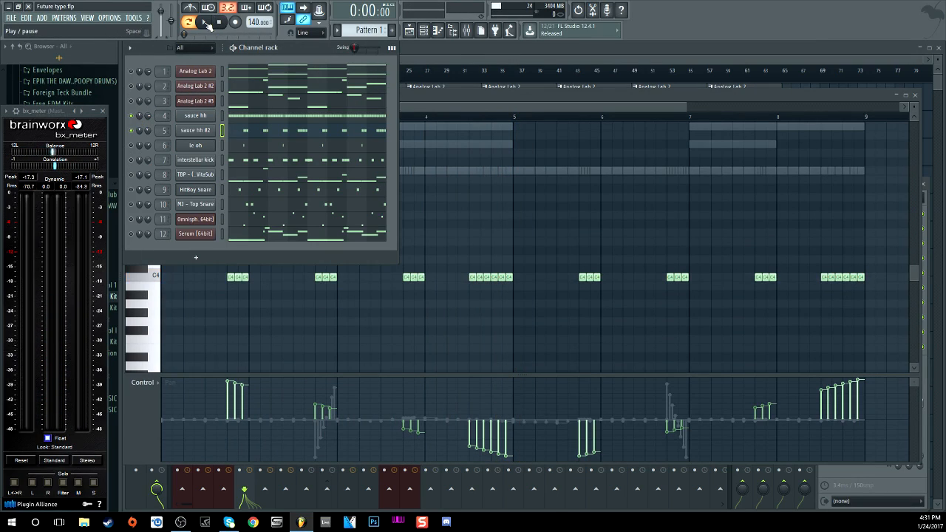
pyautogui.click(206, 22)
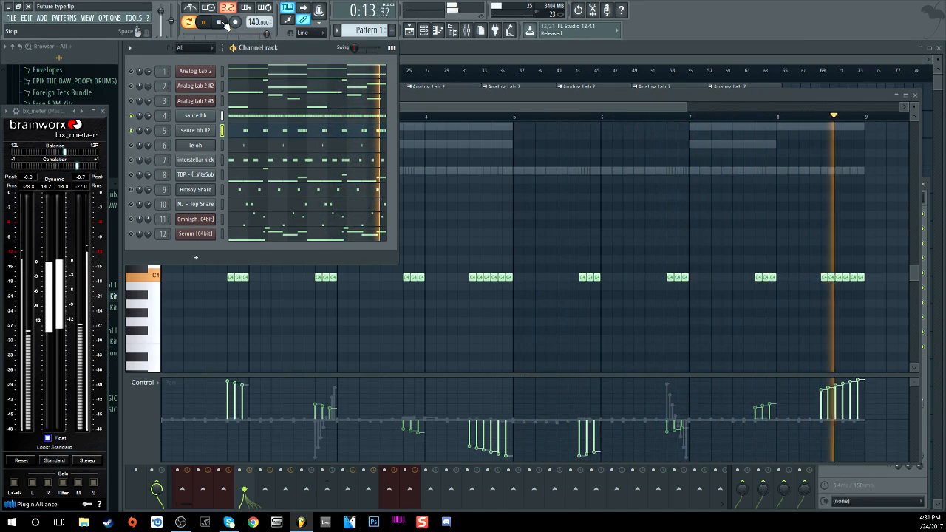
pyautogui.click(224, 23)
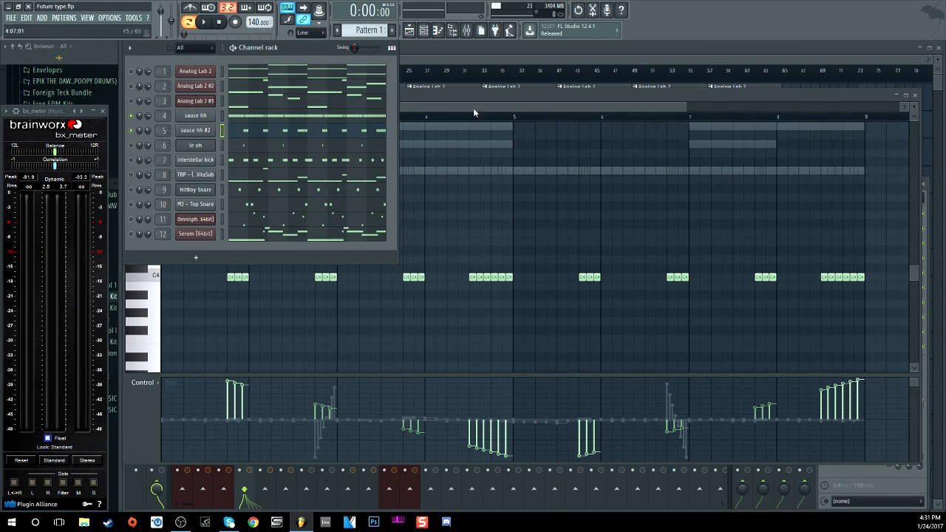
# Step: Preview the C4 and C5 hi-hat notes on the piano roll keys, then raise the channel rack
pyautogui.click(495, 108)
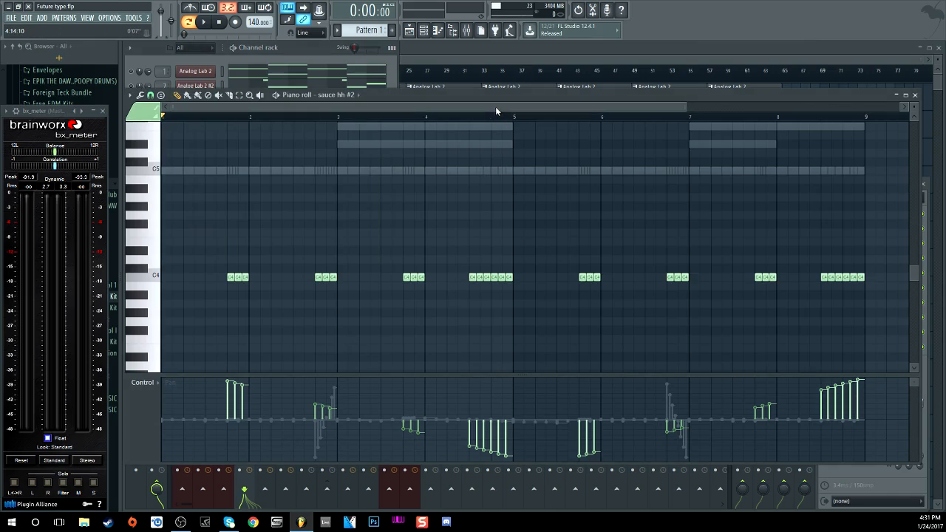
pyautogui.click(155, 277)
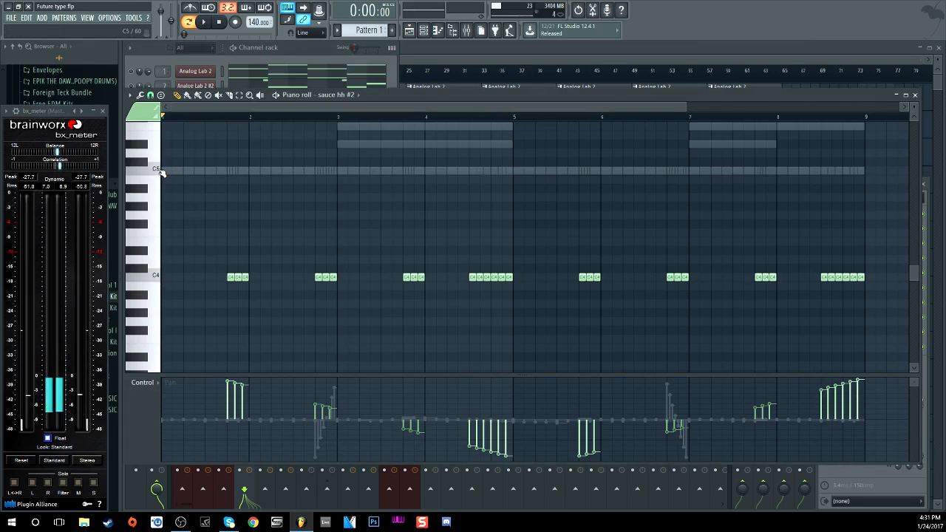
pyautogui.click(160, 170)
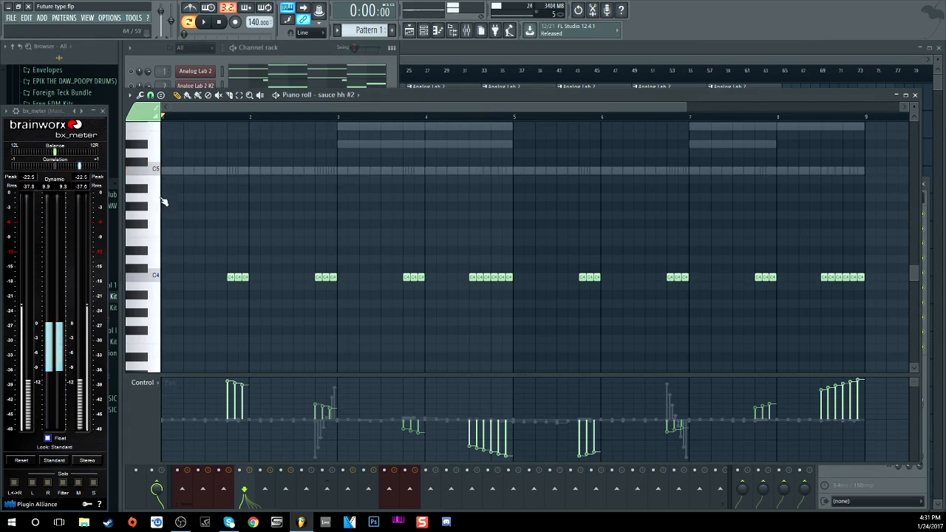
pyautogui.click(155, 278)
pyautogui.click(156, 278)
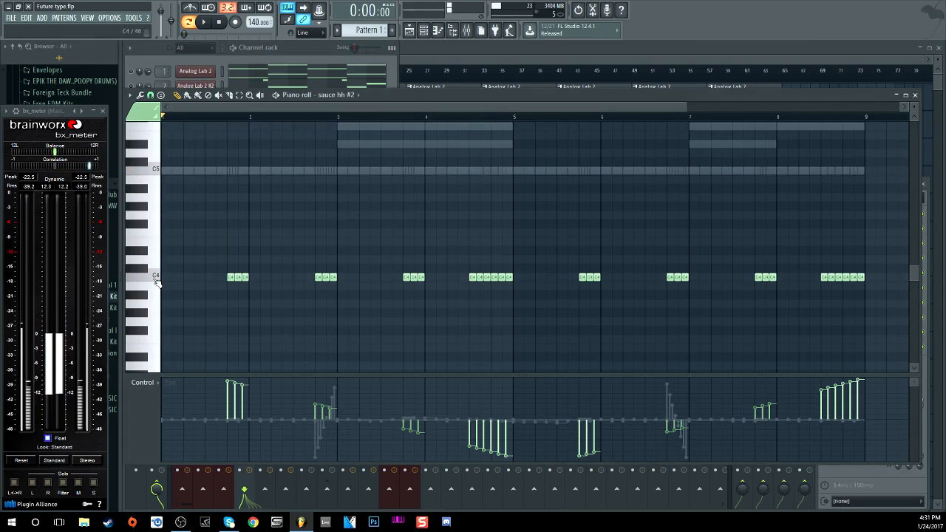
pyautogui.click(326, 54)
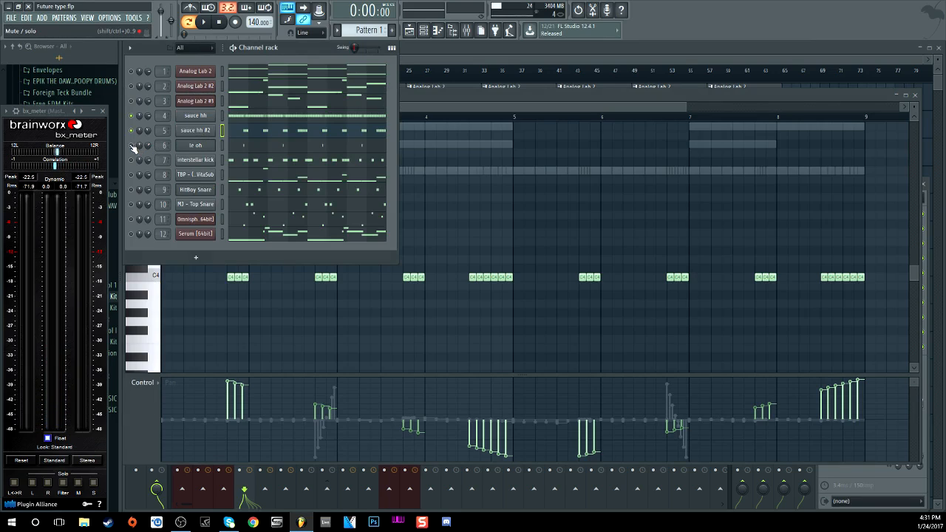
# Step: Open le oh's mixer insert, preview its sample, and bring up the EchoBoy and PanMan windows
pyautogui.click(197, 145)
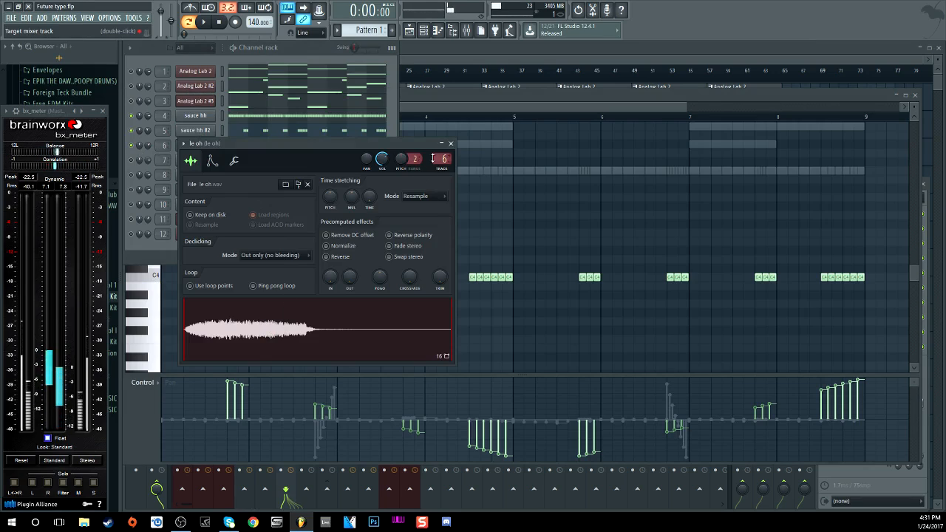
pyautogui.doubleClick(436, 159)
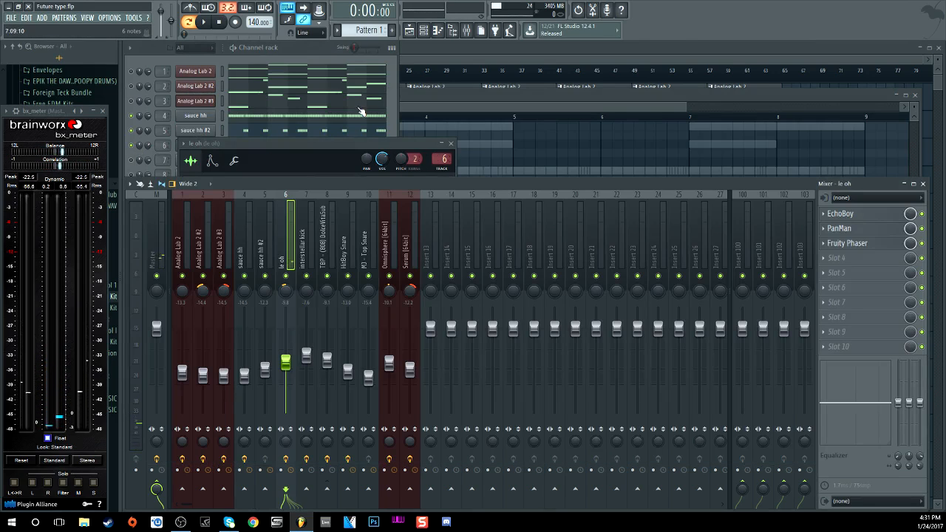
pyautogui.press('z')
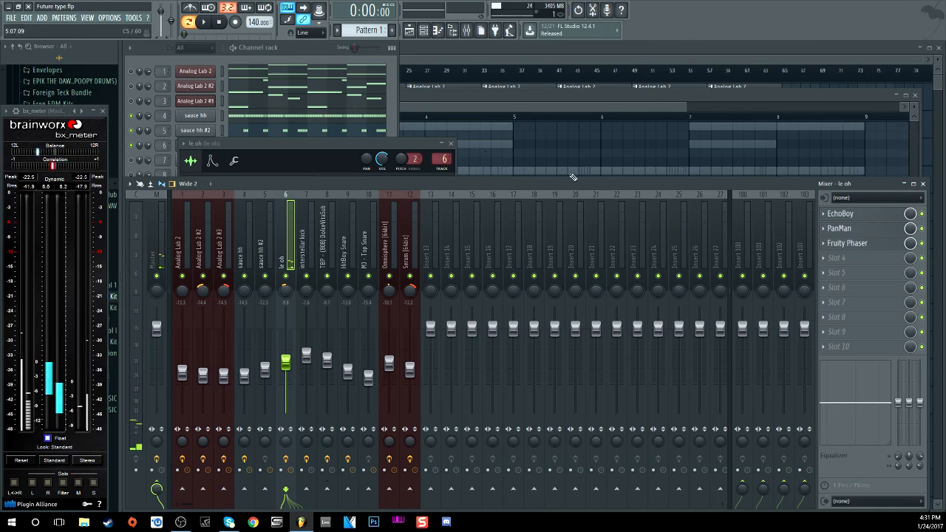
pyautogui.click(876, 213)
pyautogui.moveTo(650, 114); pyautogui.dragTo(419, 137)
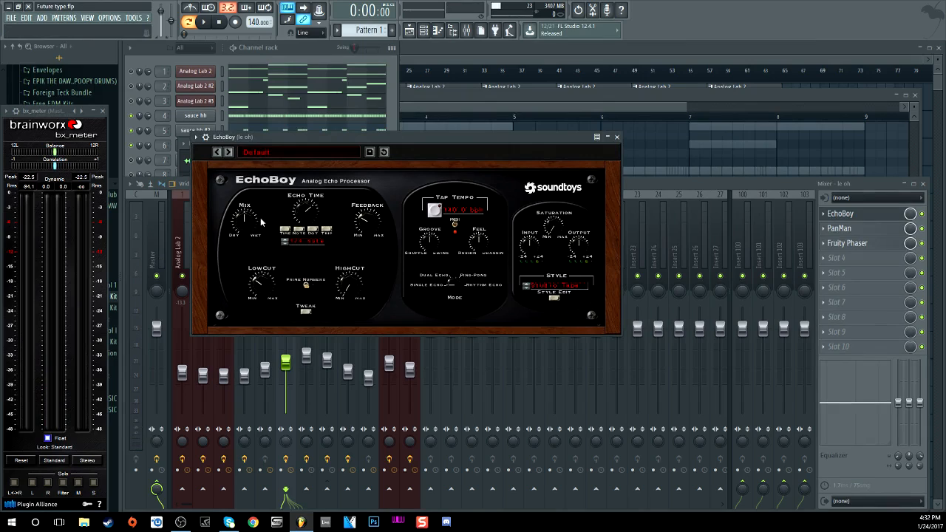
pyautogui.click(840, 228)
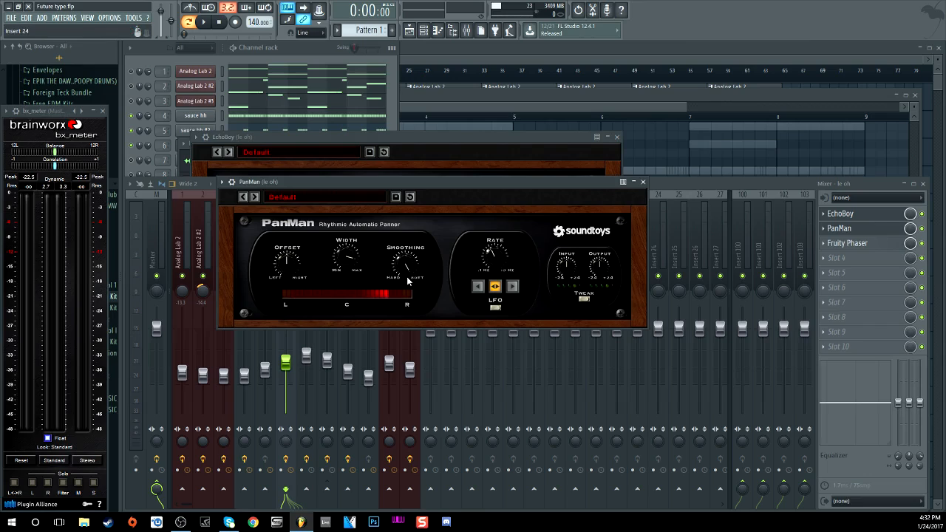
# Step: Open le oh's Fruity Phaser (8 stages, 30% wet) and trigger le oh twice with Q
pyautogui.click(848, 245)
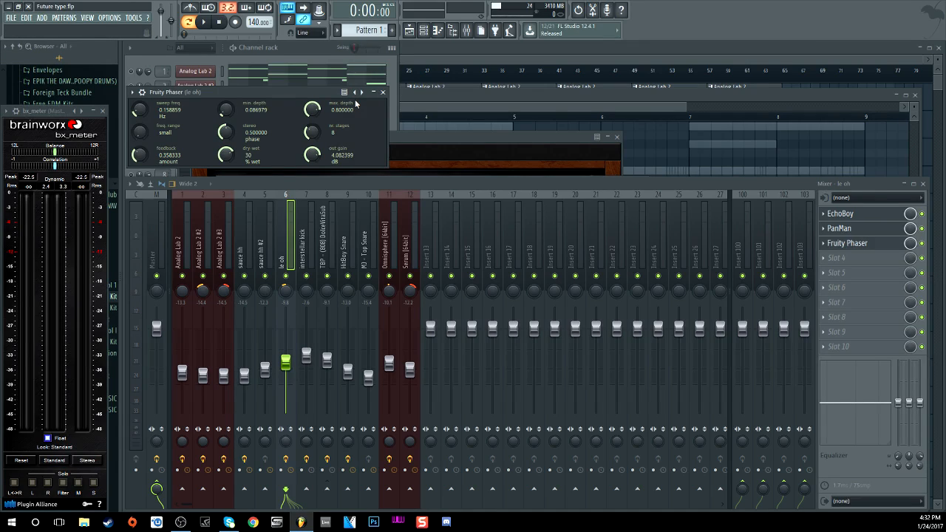
pyautogui.press('q')
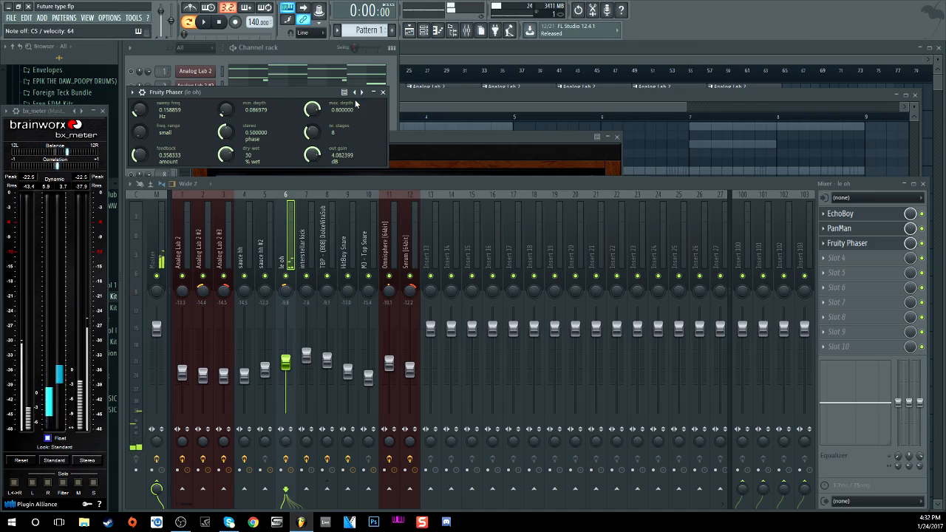
pyautogui.press('q')
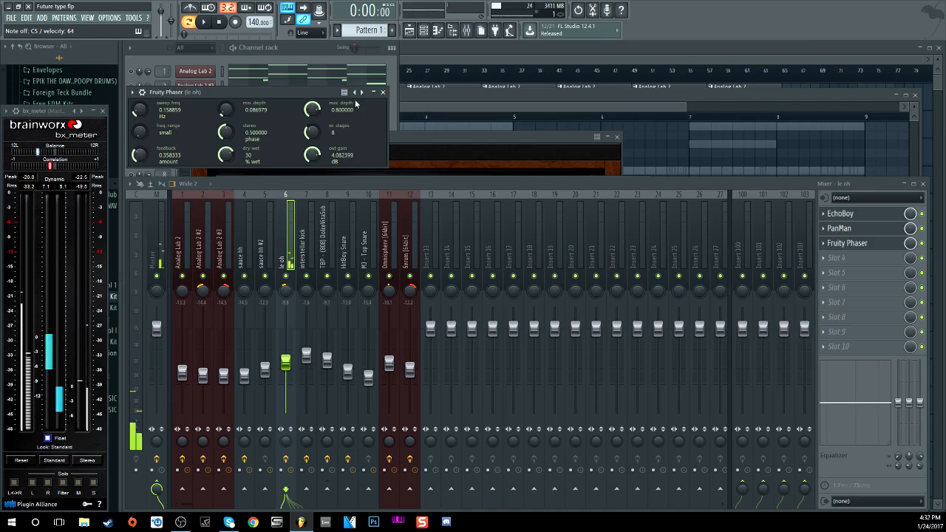
# Step: Raise the 12-channel rack, then play the pattern through and stop it
pyautogui.click(309, 53)
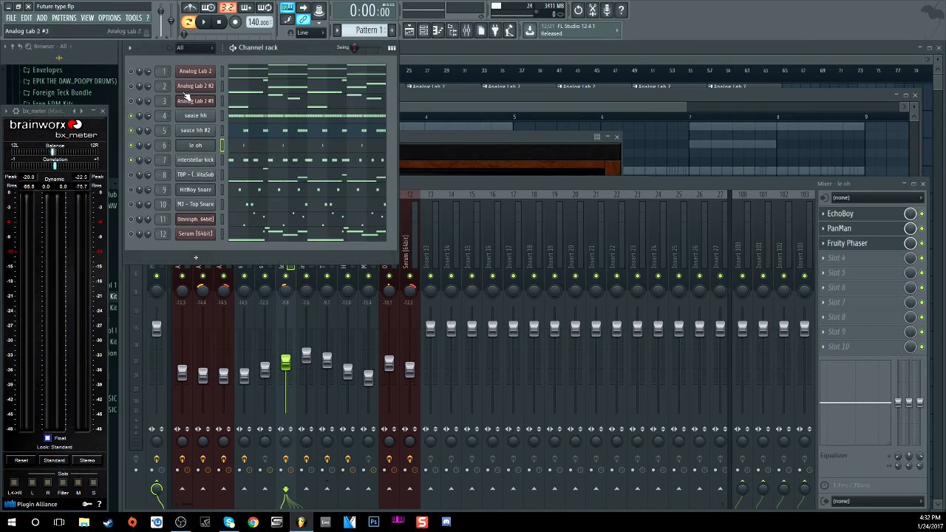
pyautogui.click(204, 22)
pyautogui.click(219, 22)
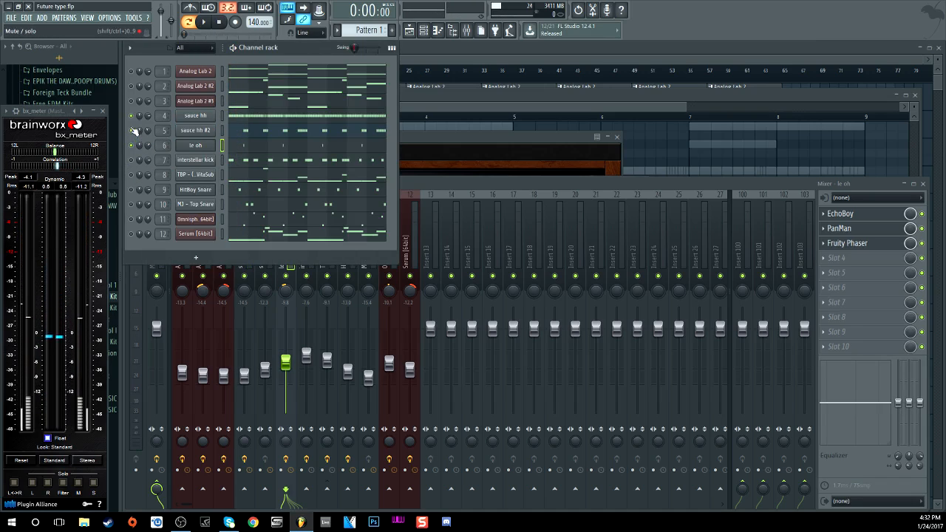
pyautogui.click(205, 23)
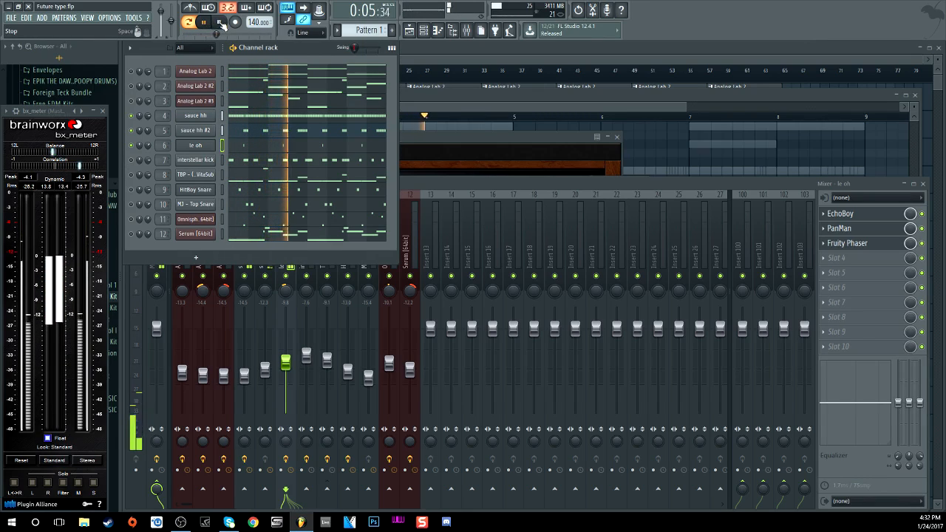
pyautogui.click(222, 23)
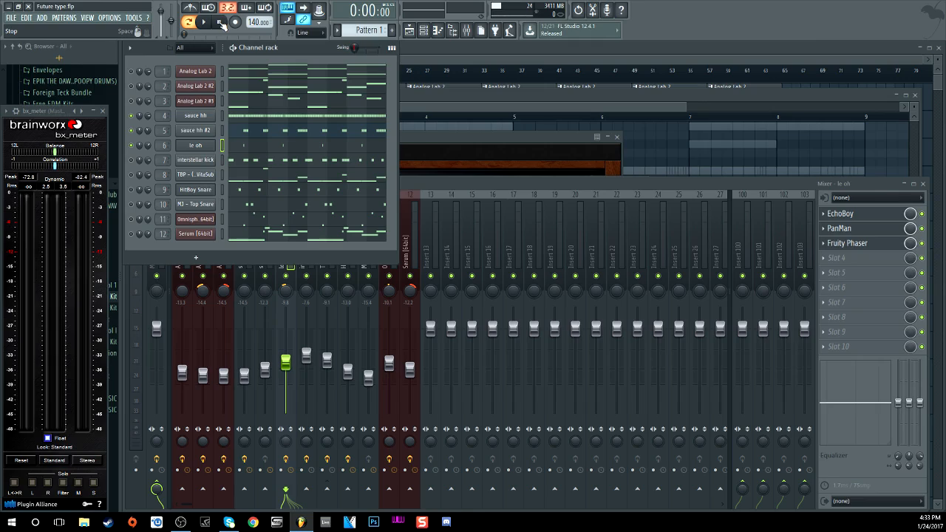
# Step: Solo the interstellar kick and preview its sample in the channel settings
pyautogui.click(132, 147)
pyautogui.click(132, 117)
pyautogui.click(131, 160)
pyautogui.click(197, 159)
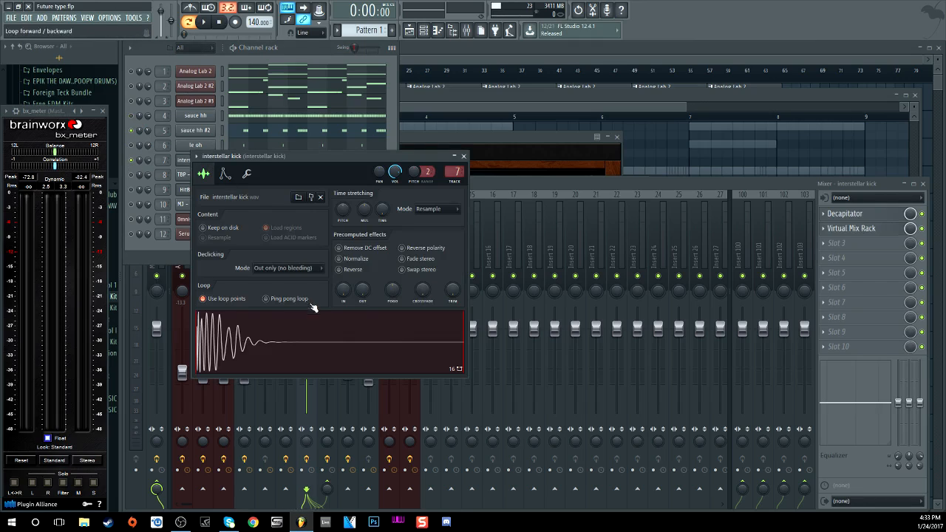
pyautogui.click(275, 334)
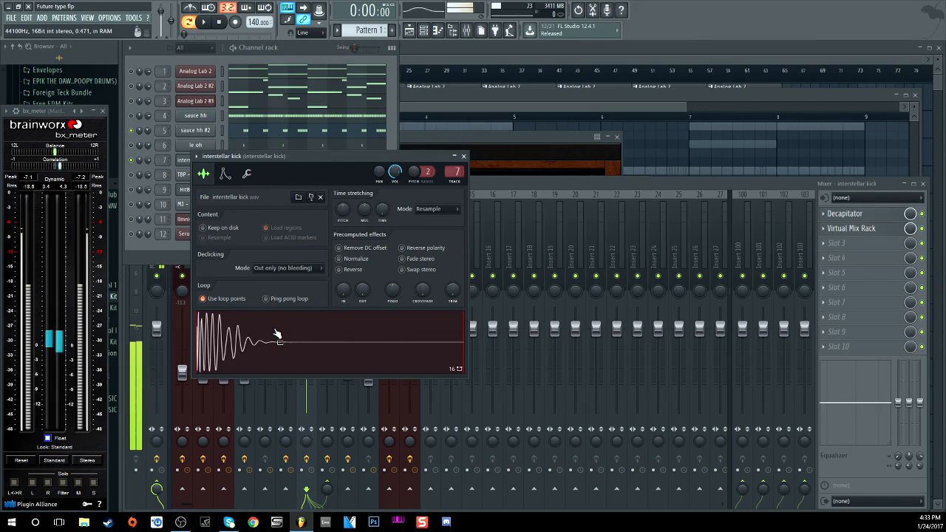
pyautogui.click(463, 156)
# Step: Open the kick's Decapitator, try styles N and E, and settle on A
pyautogui.click(846, 214)
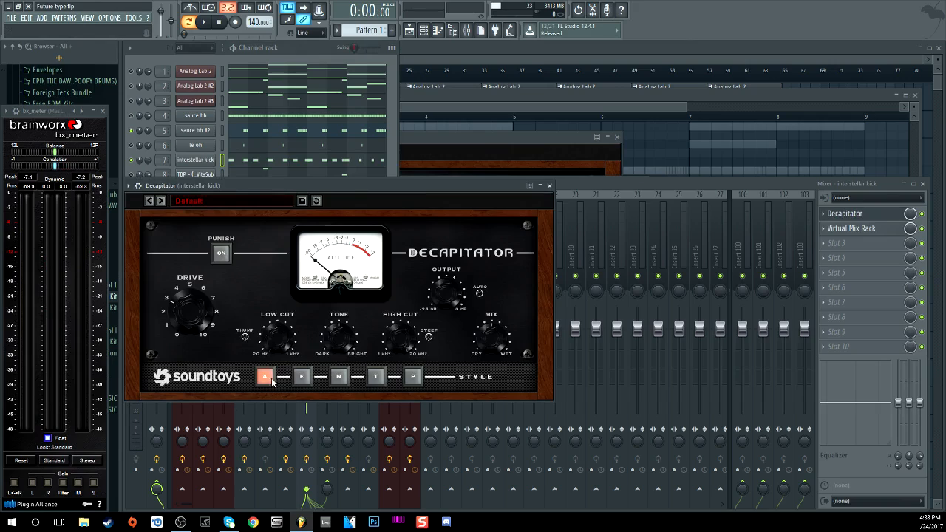
pyautogui.click(338, 377)
pyautogui.click(302, 377)
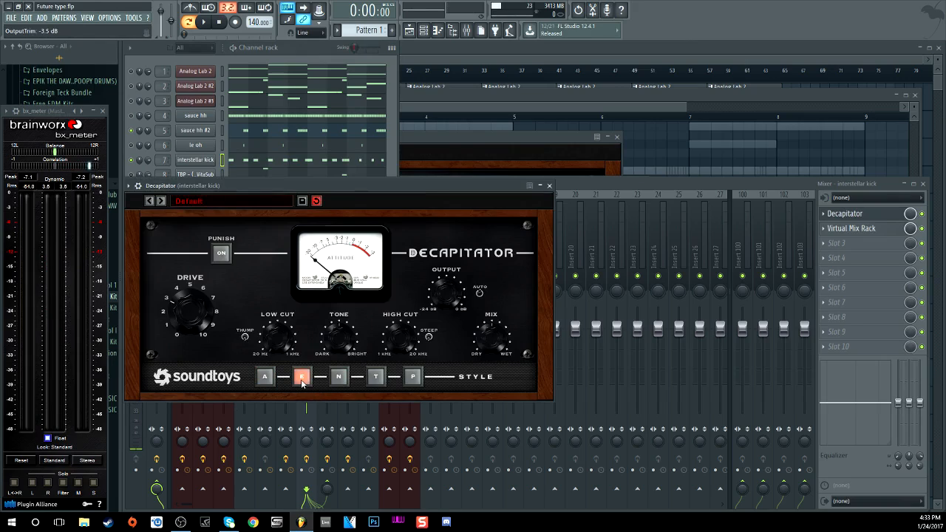
pyautogui.click(338, 377)
pyautogui.click(265, 377)
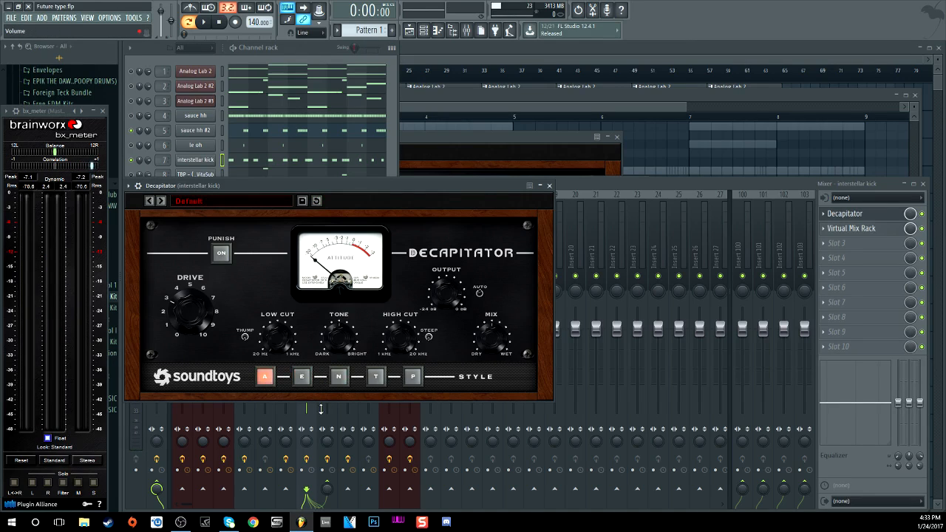
pyautogui.click(874, 229)
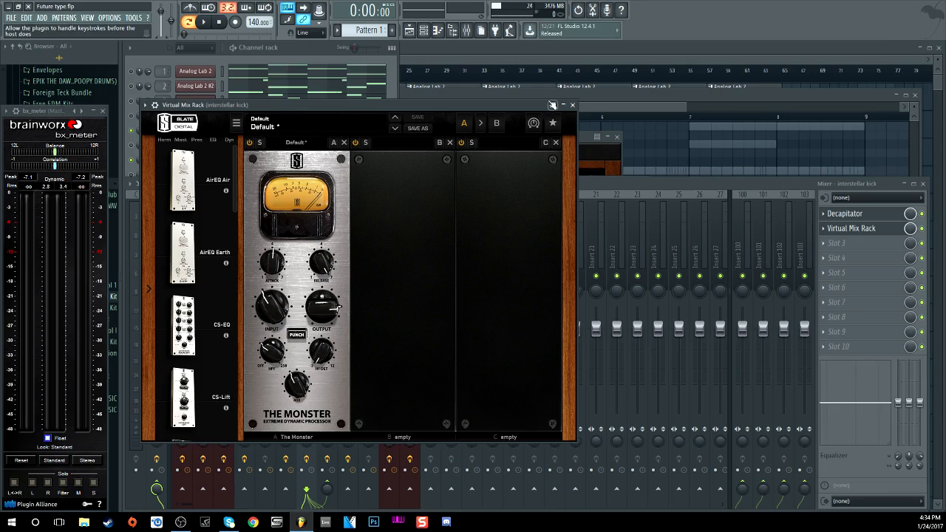
pyautogui.click(572, 105)
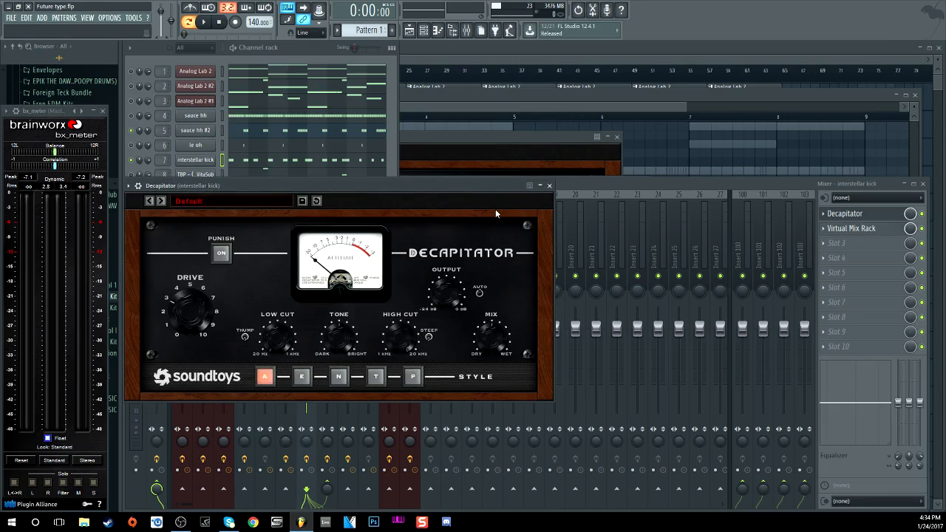
pyautogui.click(590, 189)
# Step: Play the kick-only pattern twice from the channel rack
pyautogui.click(308, 65)
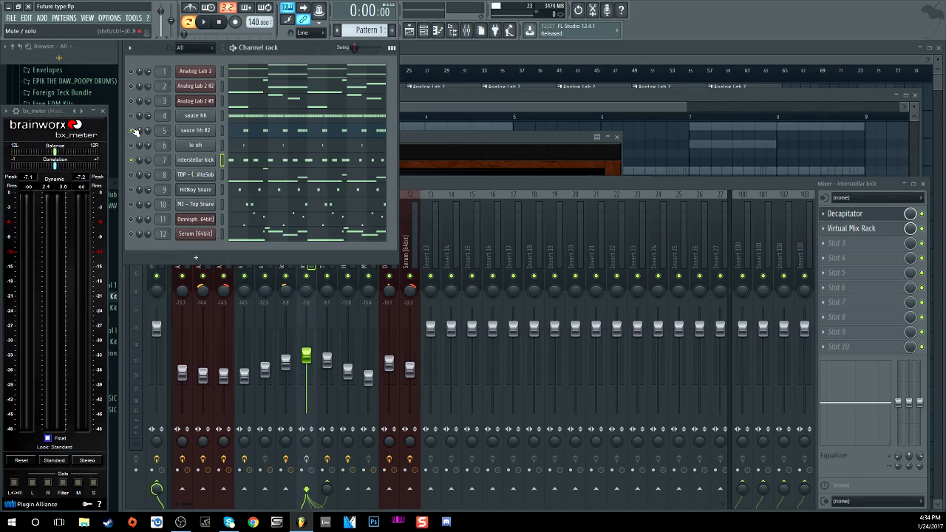
pyautogui.press('space')
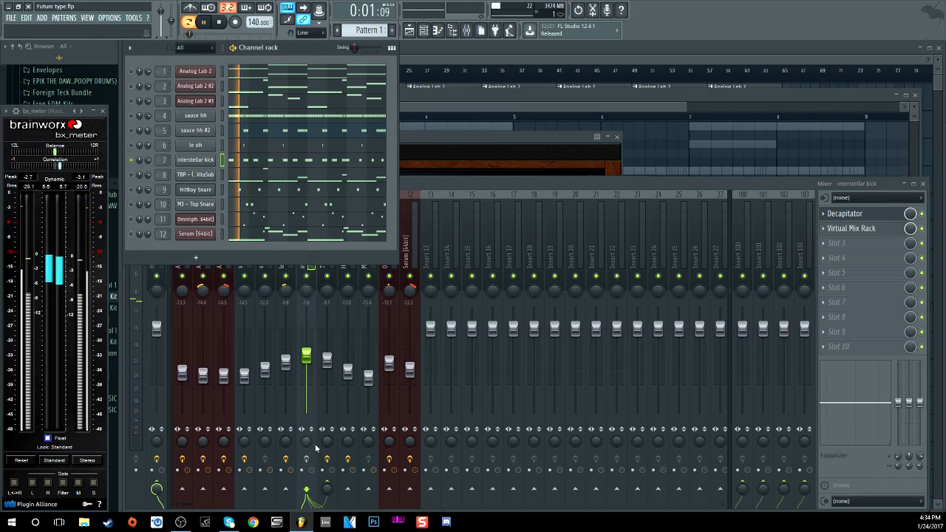
pyautogui.press('space')
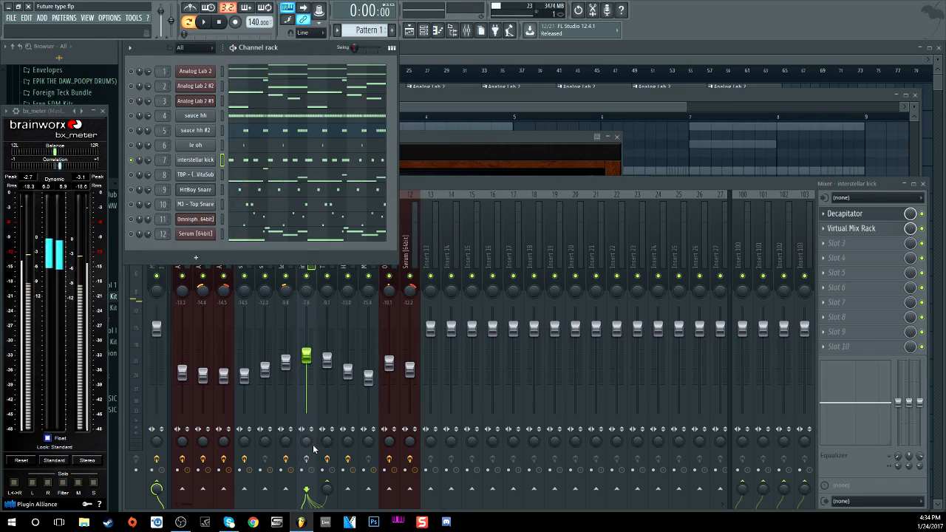
pyautogui.press('space')
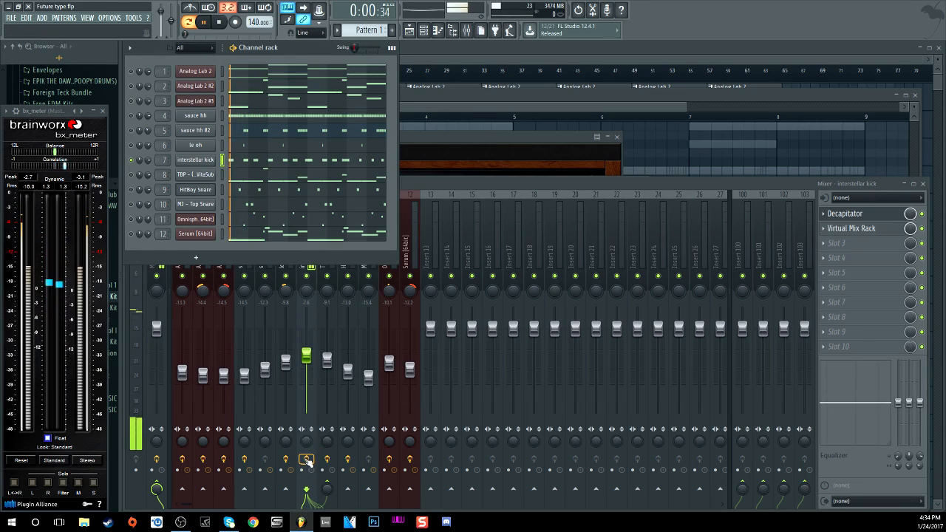
pyautogui.press('space')
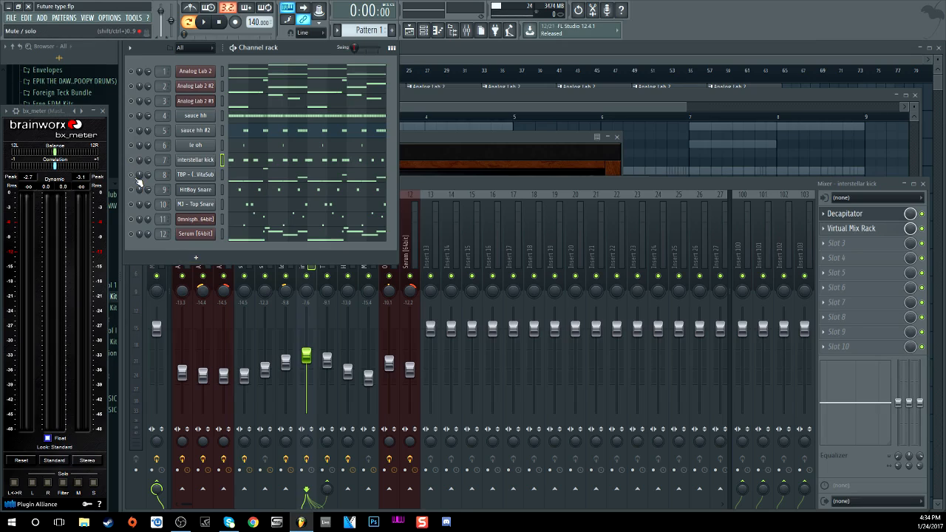
# Step: Select the TBP VitaSub 808 channel, audition C5 and C6, and open its piano roll
pyautogui.click(222, 174)
pyautogui.press('z')
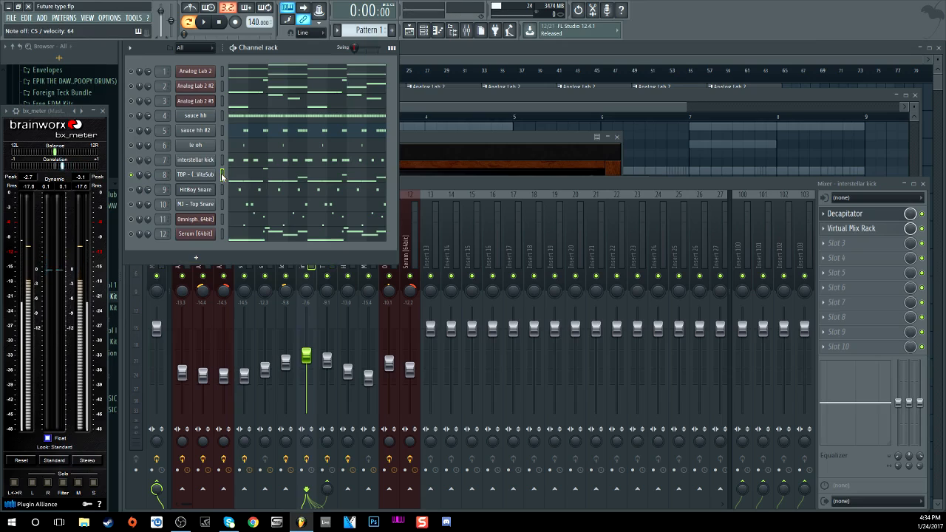
pyautogui.press('q')
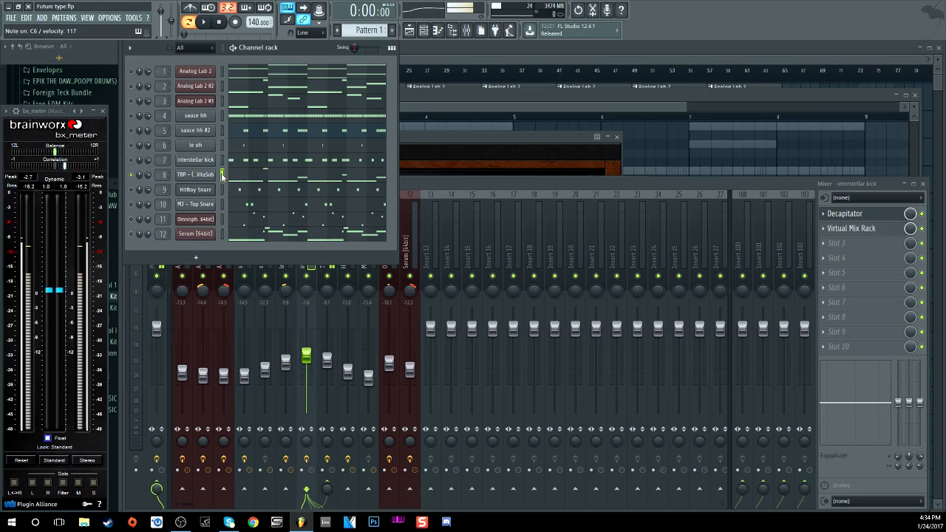
pyautogui.click(259, 186)
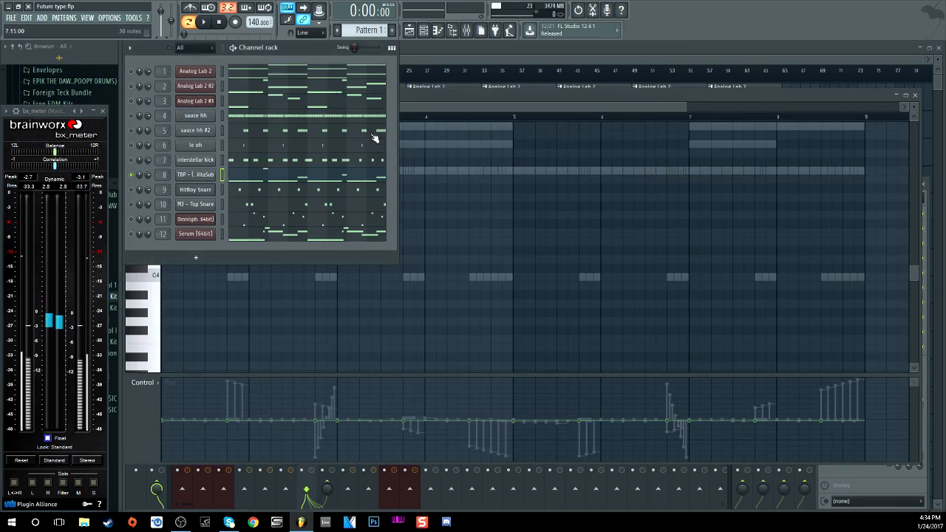
# Step: Show the TBP (808) DolceVitaSub insert's Decapitator and Fruity Limiter chain in the mixer
pyautogui.click(466, 29)
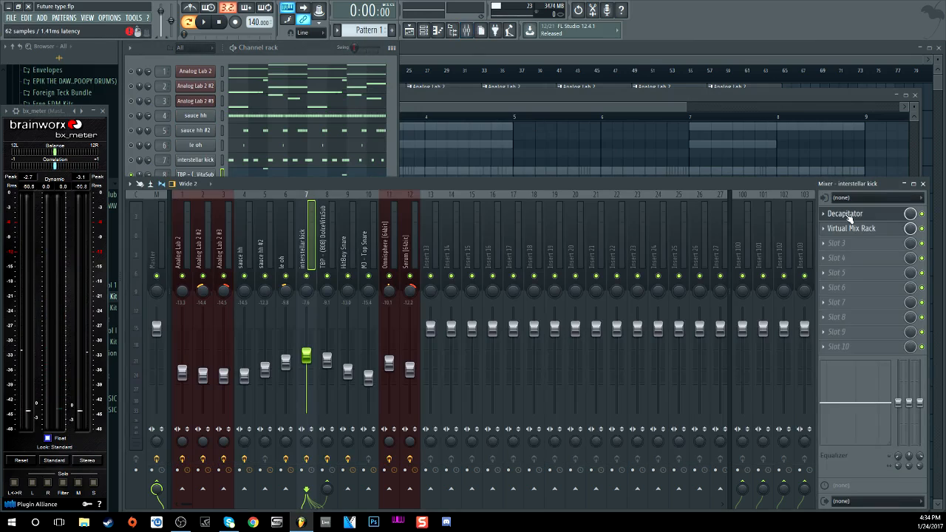
pyautogui.click(330, 252)
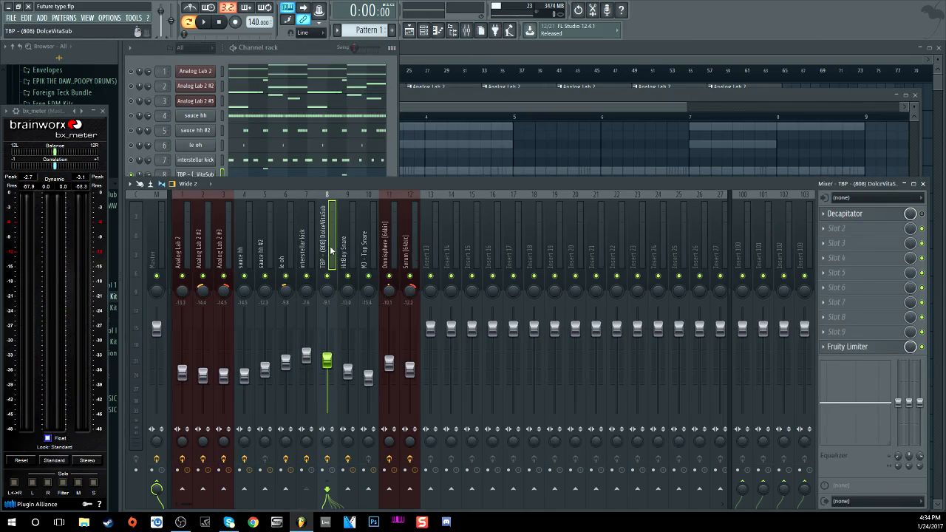
pyautogui.click(922, 214)
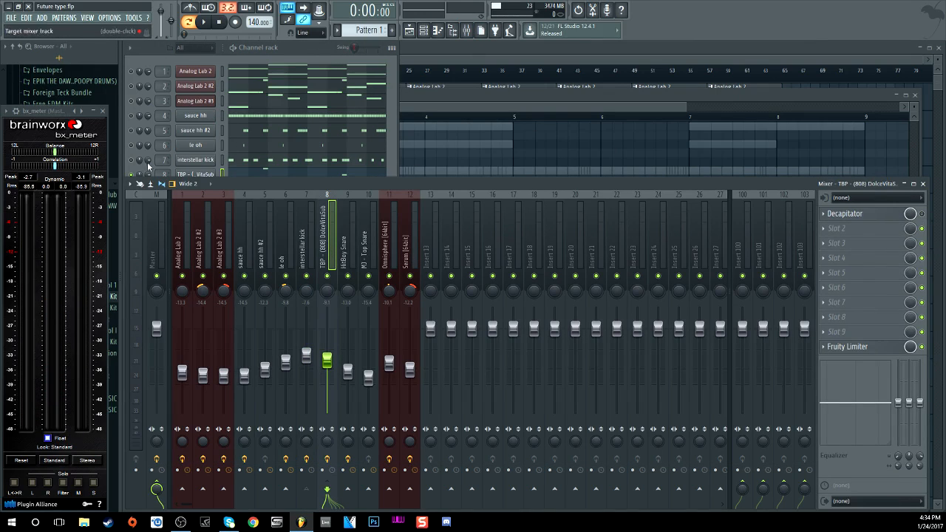
pyautogui.press('F6')
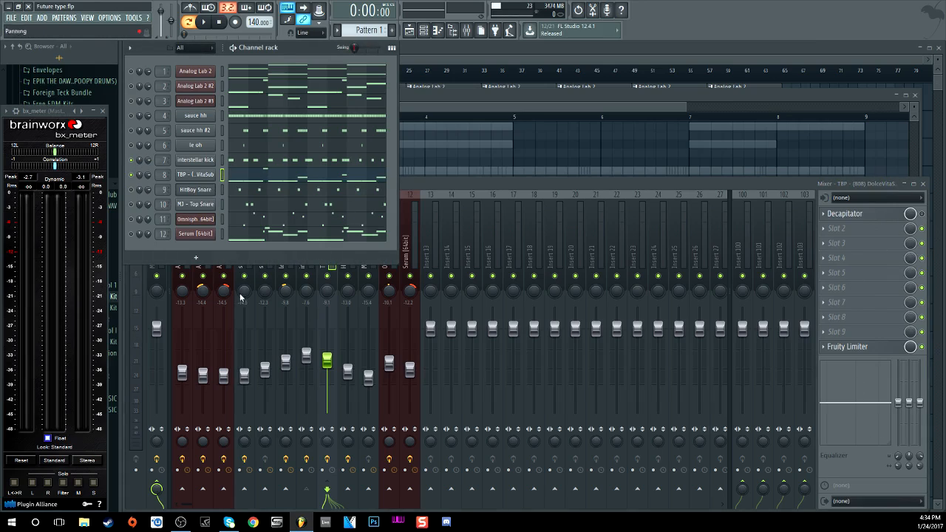
pyautogui.click(484, 181)
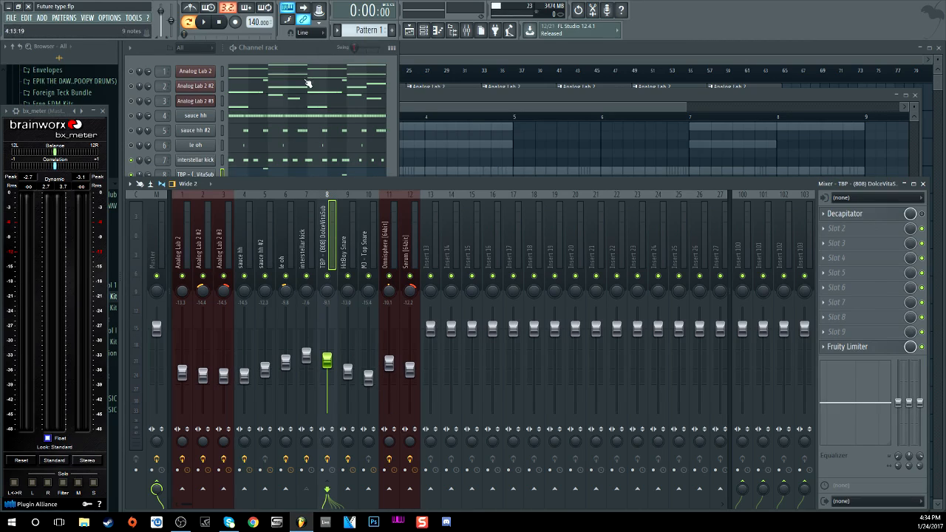
# Step: Play the soloed 808 sub beat, stop it, and raise the channel rack
pyautogui.click(207, 24)
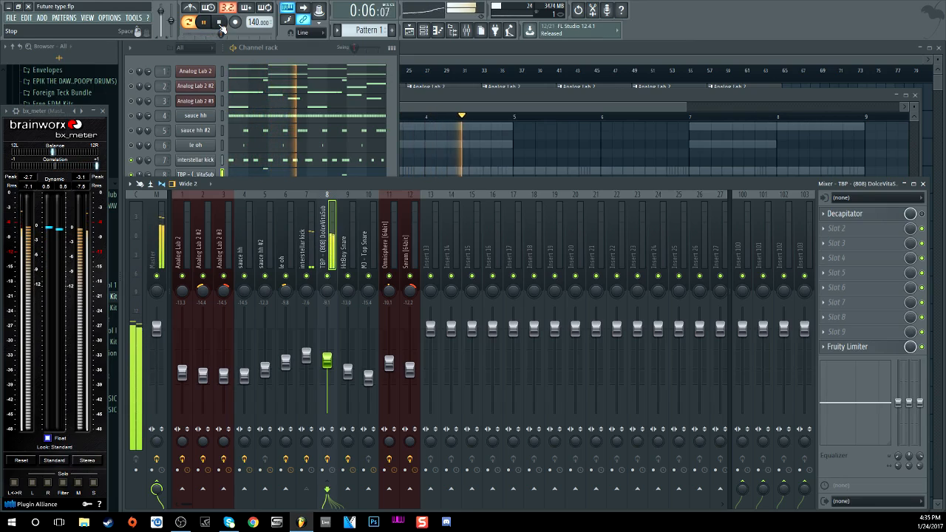
pyautogui.click(221, 24)
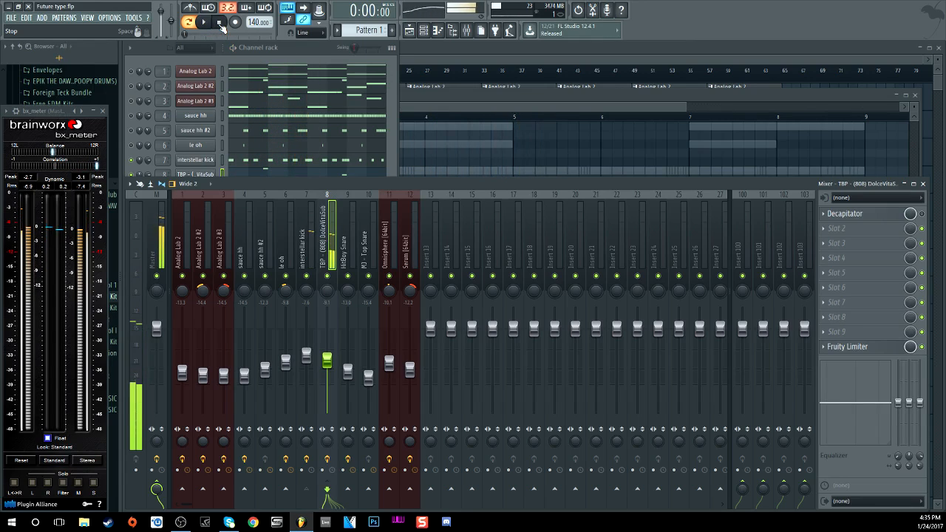
pyautogui.click(304, 51)
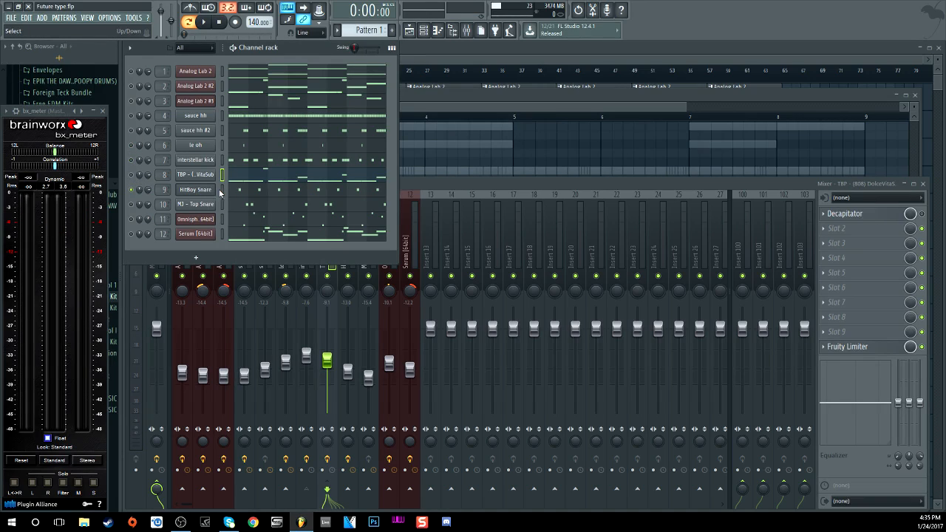
# Step: Open the HitBoy Snare's parametric EQ and reverb slots in its mixer insert
pyautogui.press('q')
pyautogui.press('q')
pyautogui.press('q')
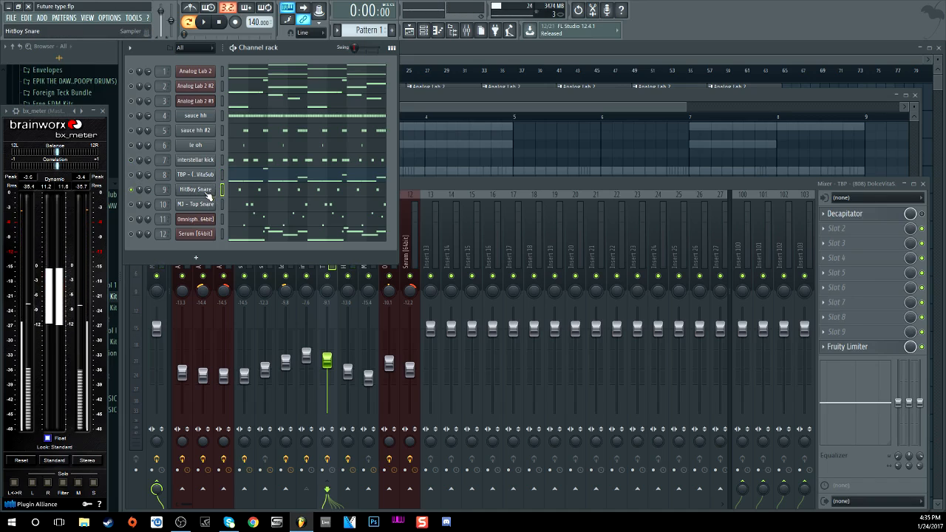
pyautogui.click(205, 190)
pyautogui.click(860, 213)
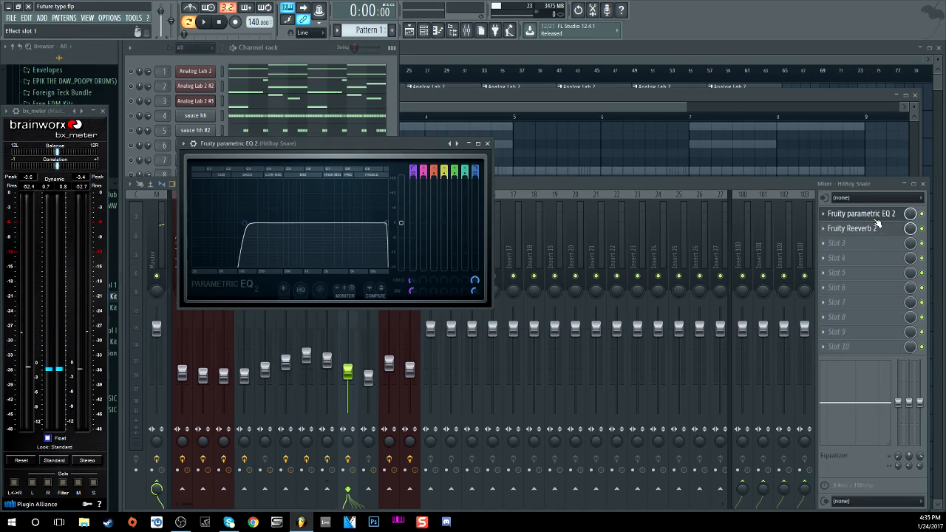
pyautogui.click(897, 230)
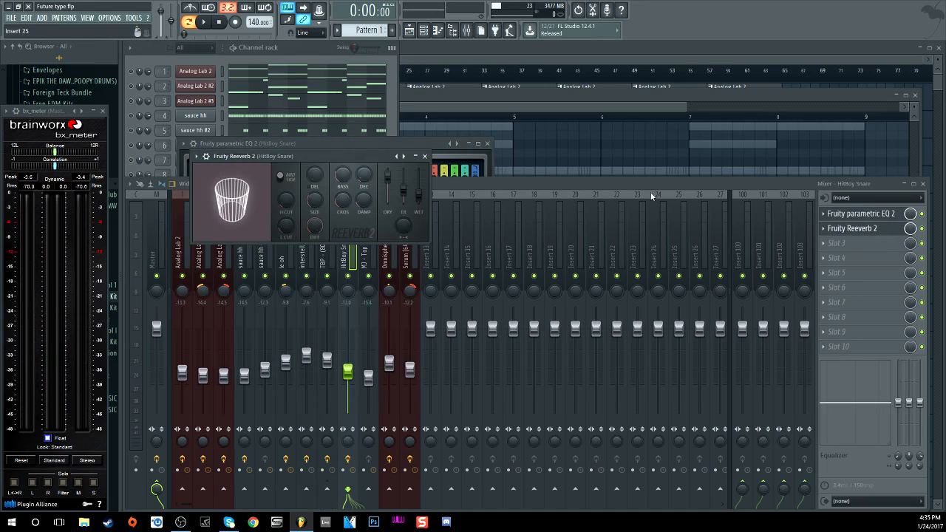
pyautogui.click(392, 83)
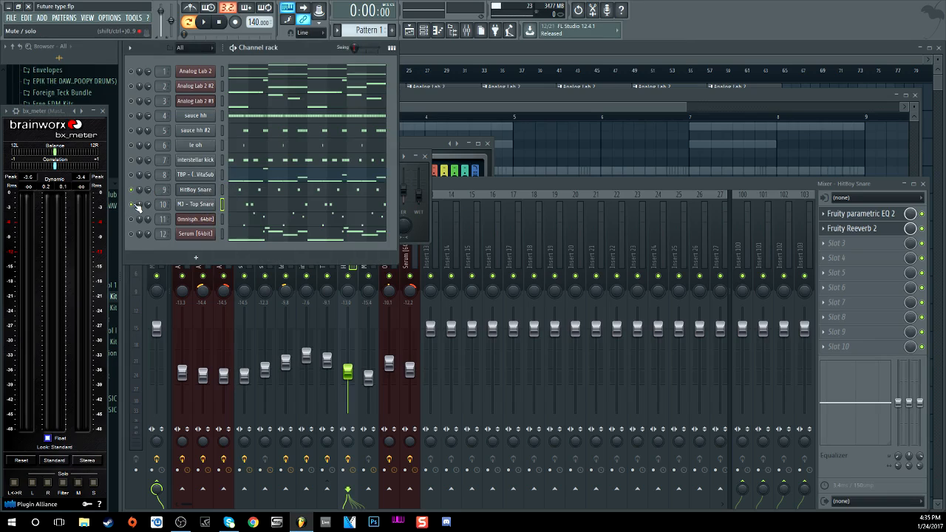
# Step: Audition the HitBoy Snare several times on the keyboard
pyautogui.press('q')
pyautogui.press('q')
pyautogui.press('q')
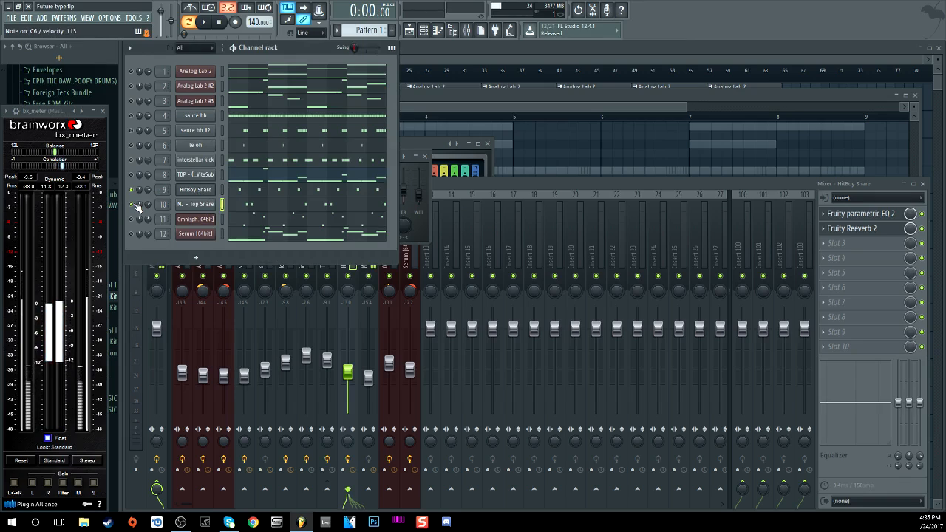
pyautogui.press('z')
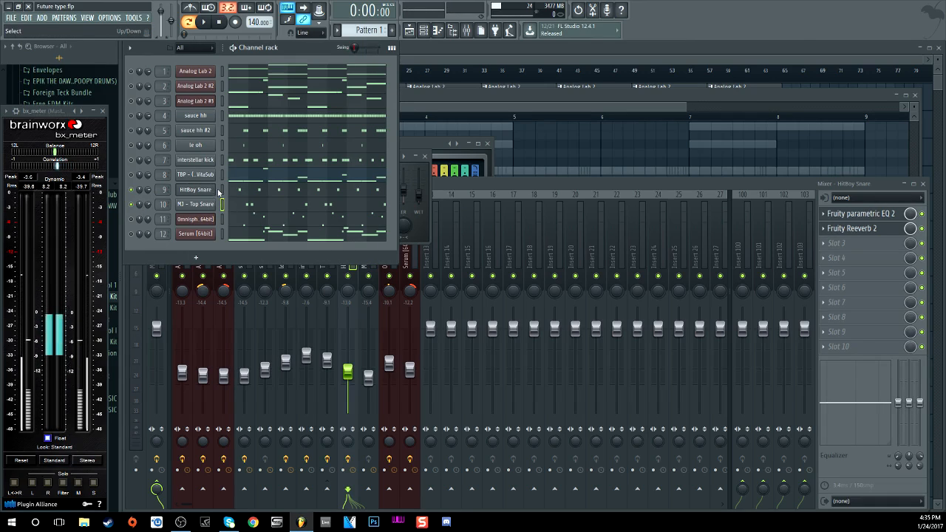
pyautogui.press('z')
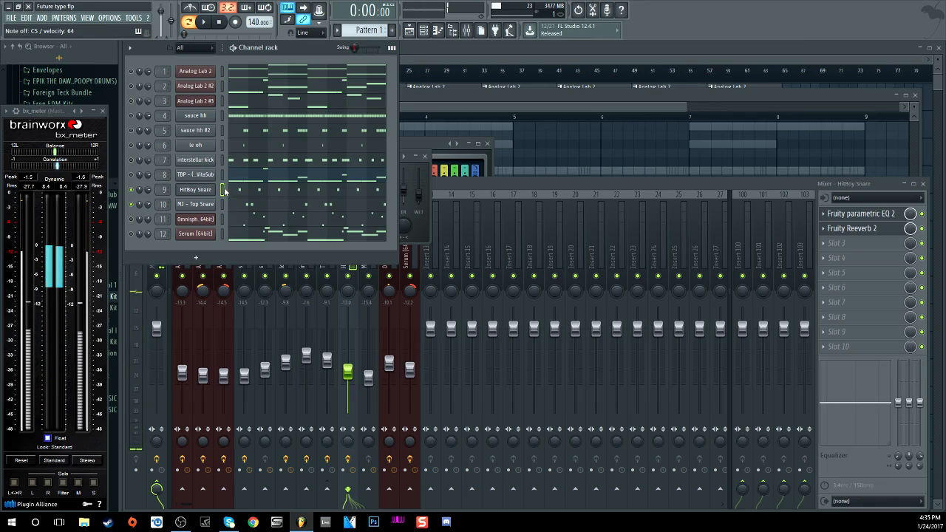
pyautogui.press('z')
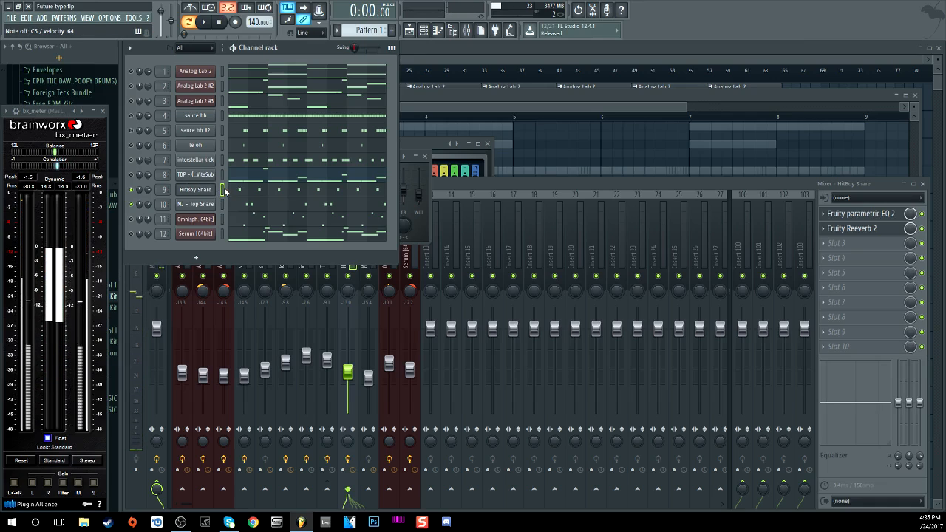
# Step: Select and audition the MJ - Top Snare channel, then play the pattern briefly
pyautogui.click(222, 205)
pyautogui.press('z')
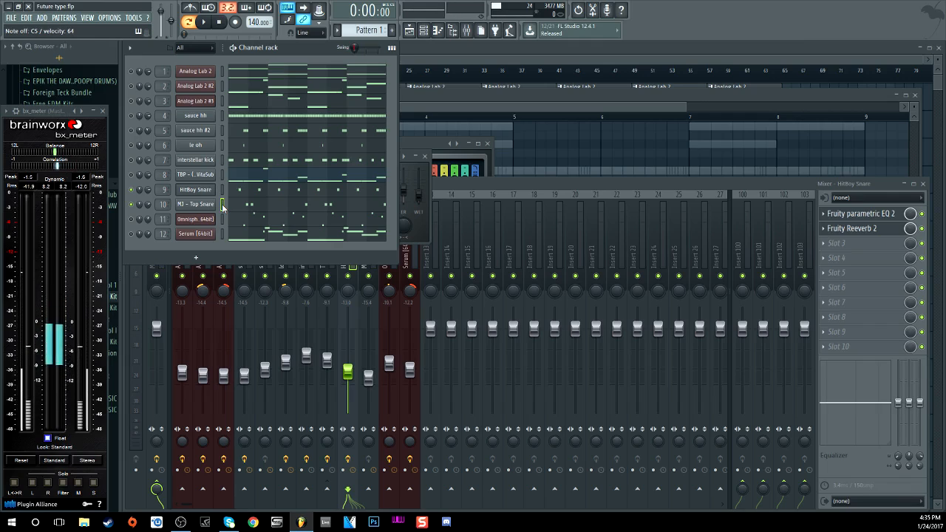
pyautogui.click(205, 24)
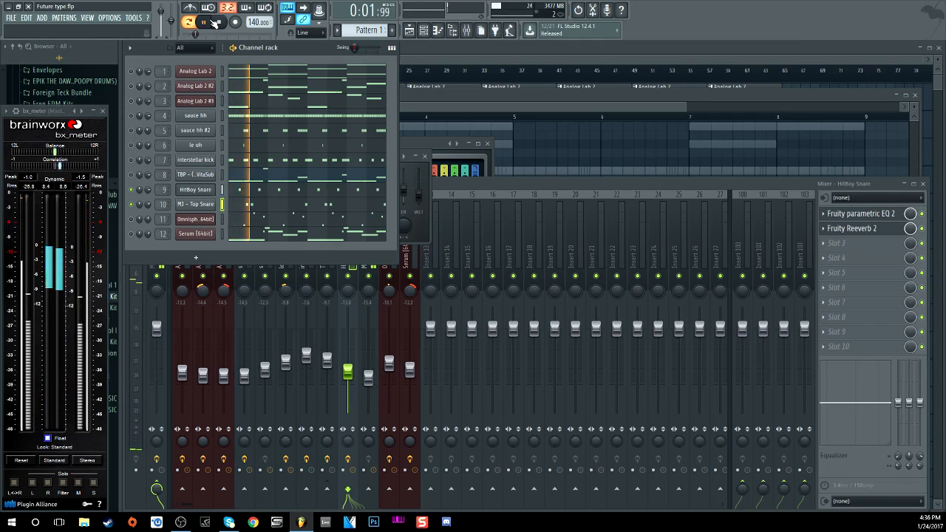
pyautogui.click(225, 24)
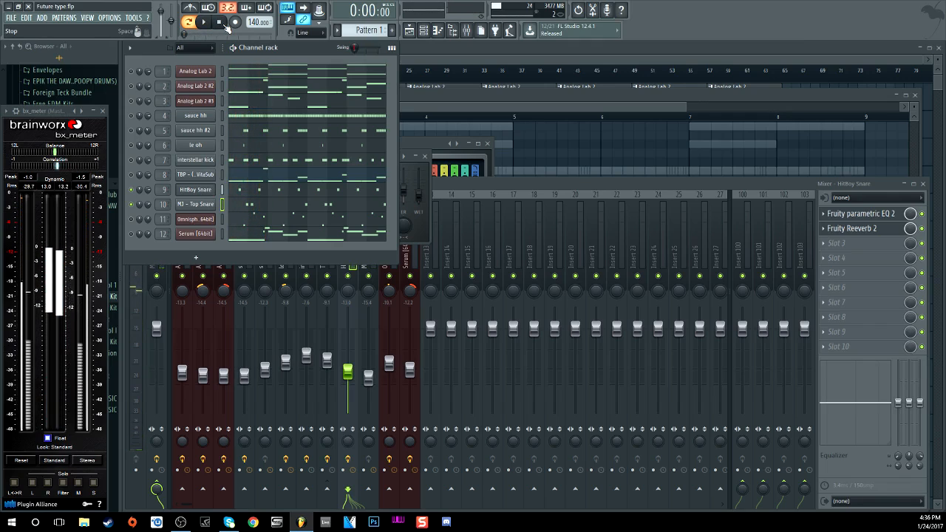
# Step: Close the MJ - Top Snare sampler, return to the HitBoy Snare mixer insert, and play briefly
pyautogui.click(196, 203)
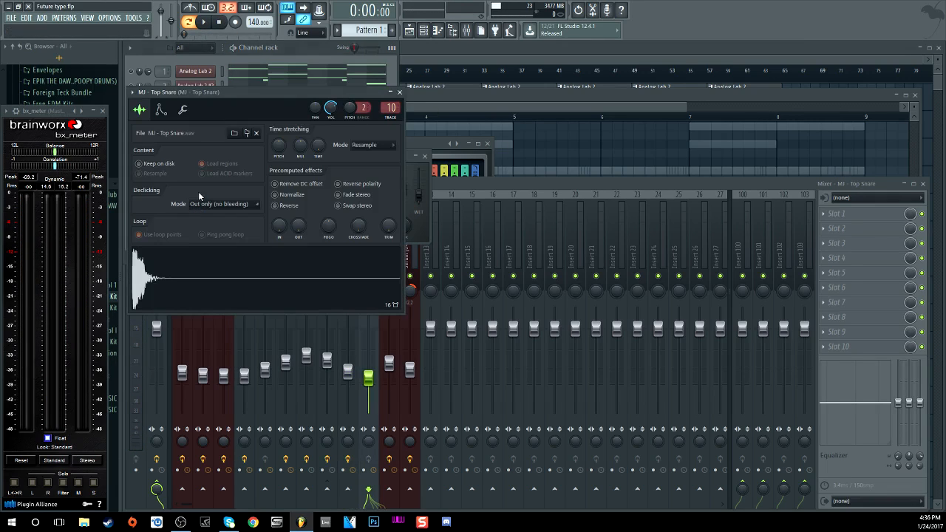
pyautogui.click(400, 94)
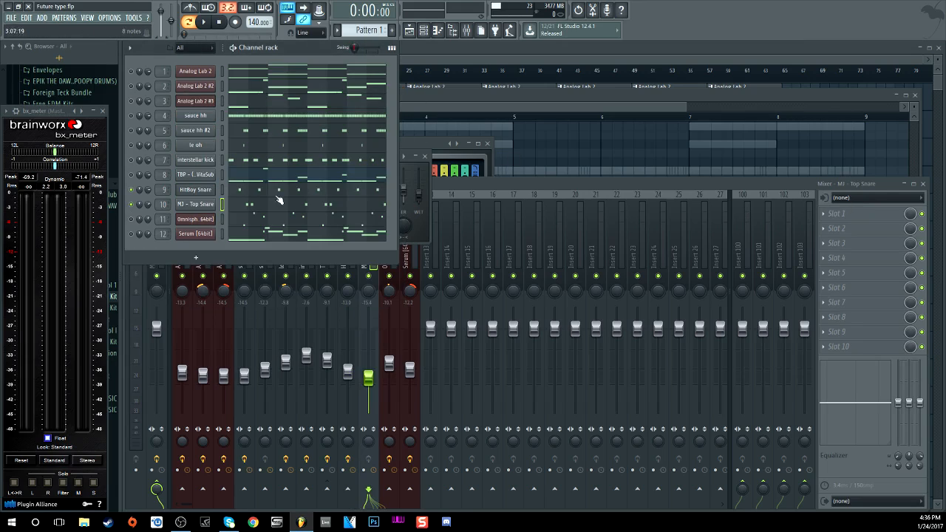
pyautogui.click(204, 191)
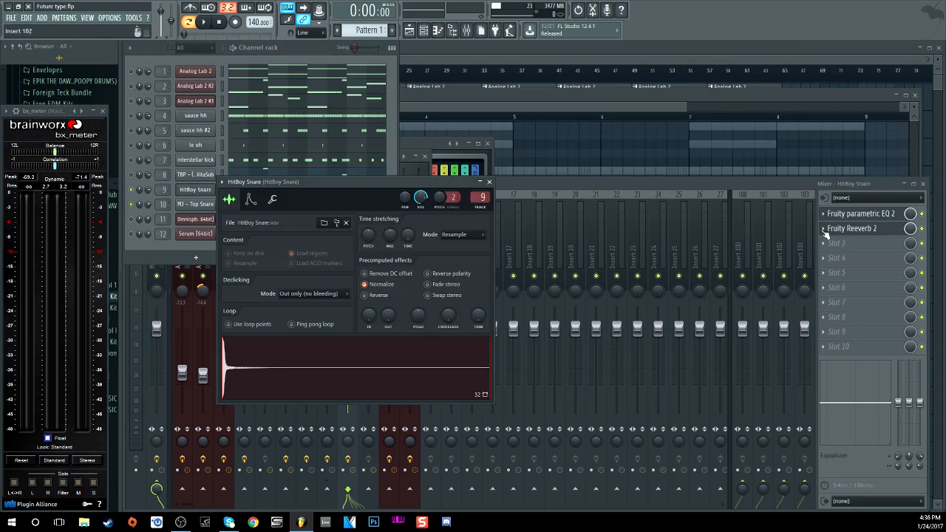
pyautogui.click(912, 231)
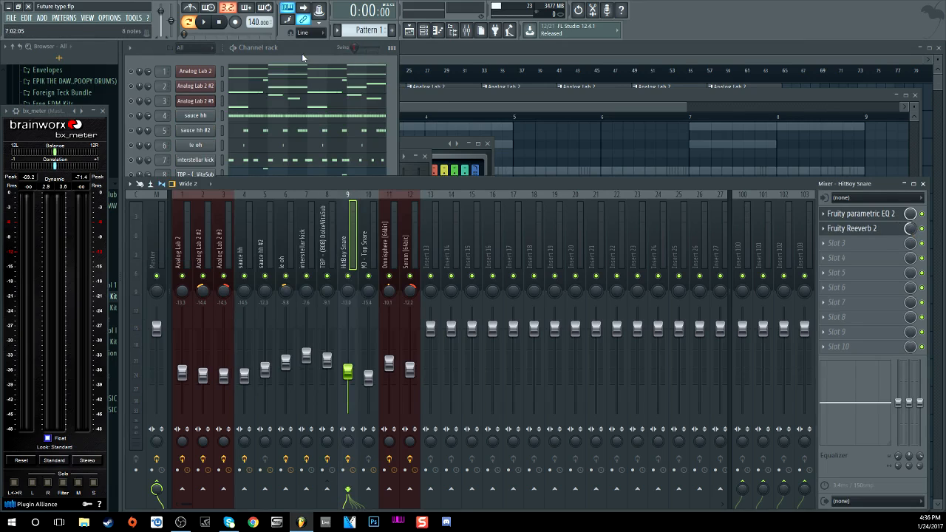
pyautogui.click(203, 22)
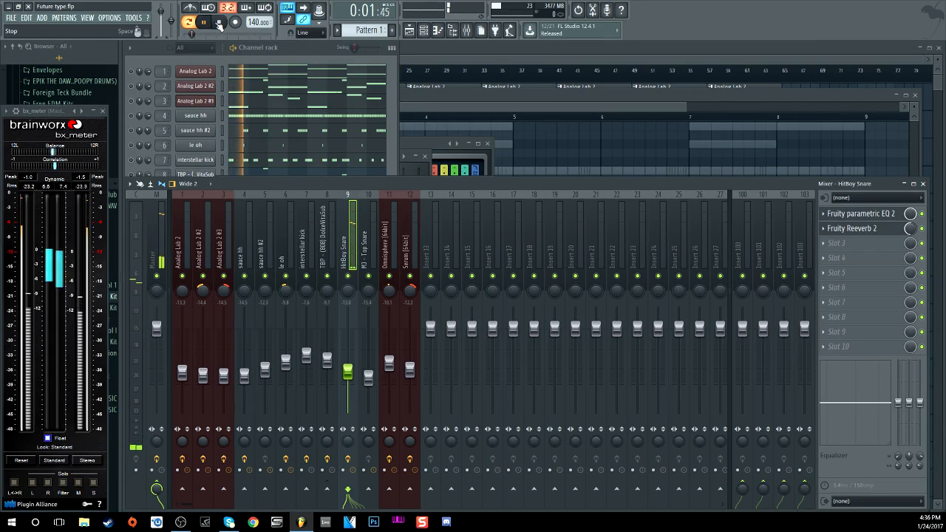
pyautogui.click(219, 23)
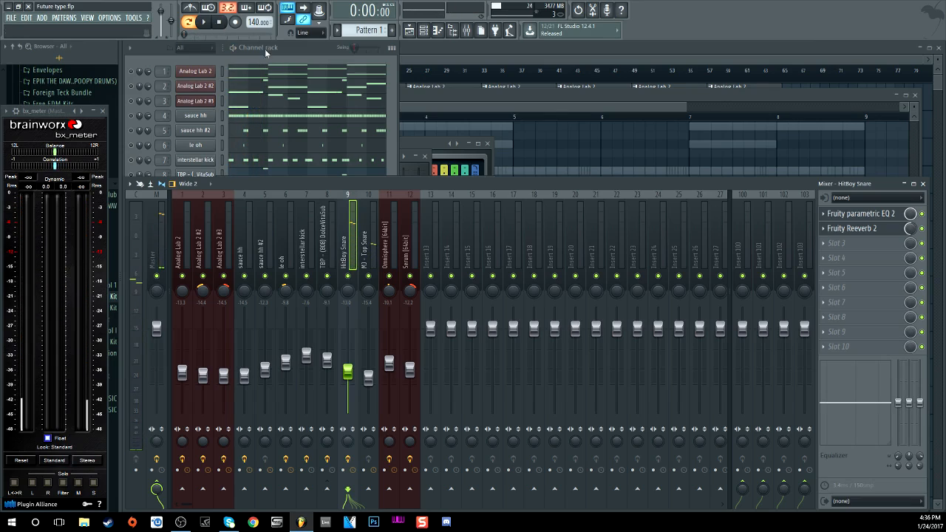
pyautogui.click(264, 48)
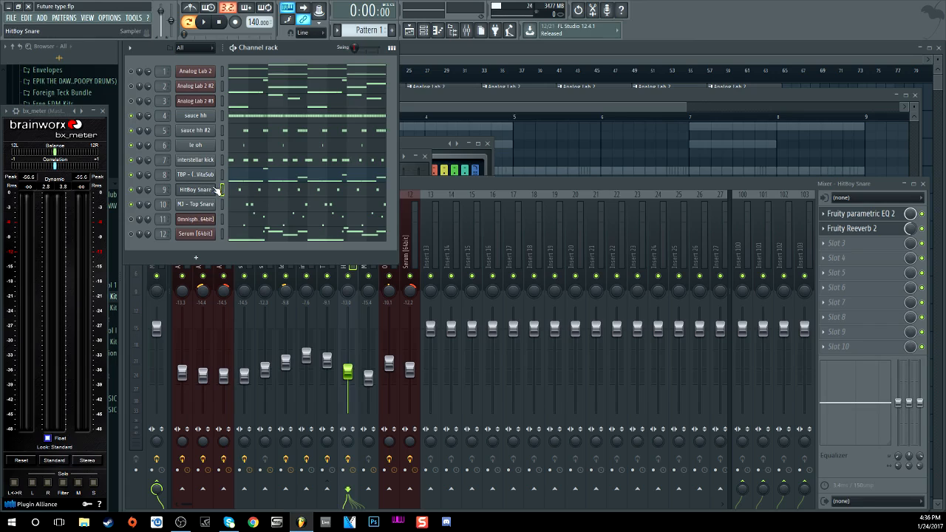
# Step: Play the pattern through twice to hear the full beat
pyautogui.click(207, 24)
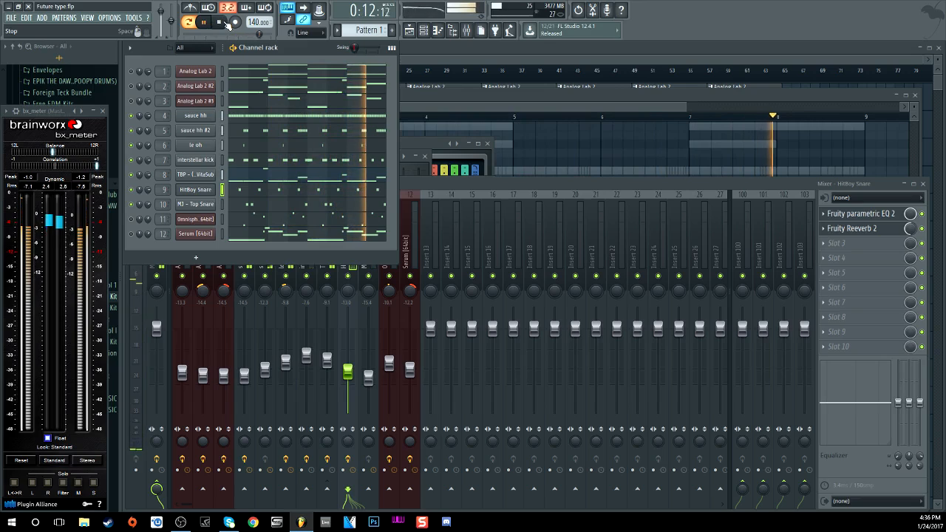
pyautogui.click(227, 24)
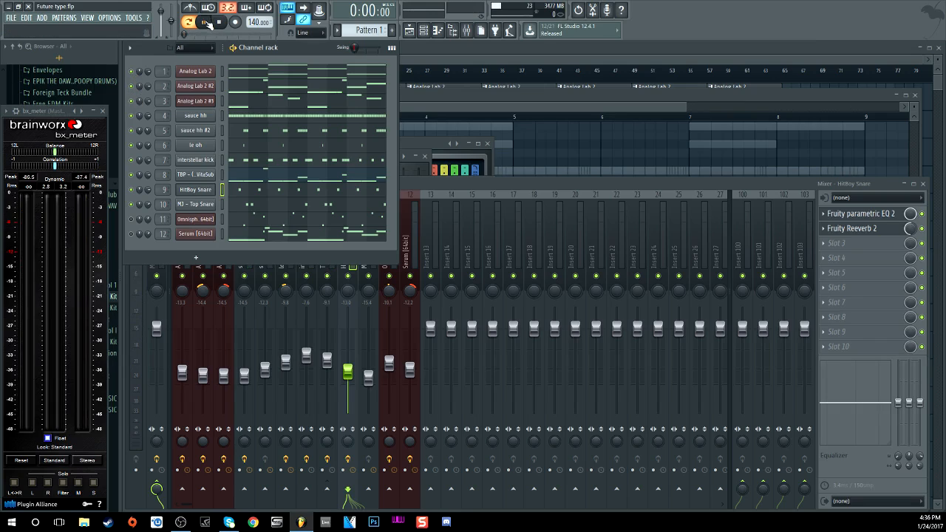
pyautogui.click(208, 25)
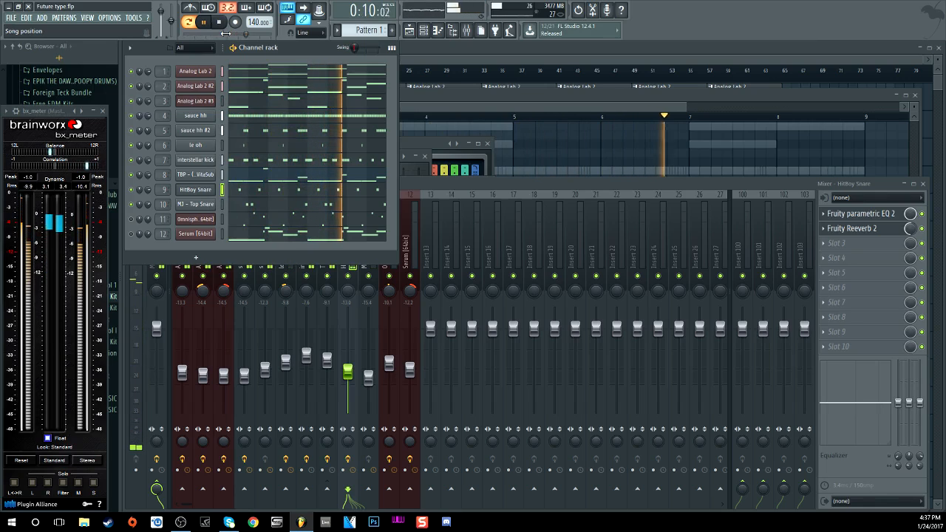
pyautogui.press('space')
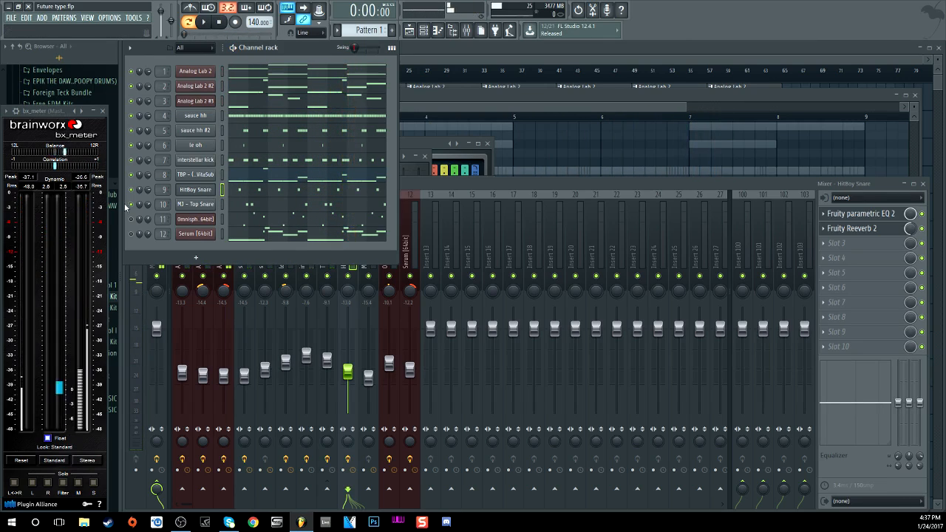
# Step: Solo the Omnisphere channel and open its instrument showing the Anapluck Bellz patch
pyautogui.rightClick(132, 217)
pyautogui.click(134, 220)
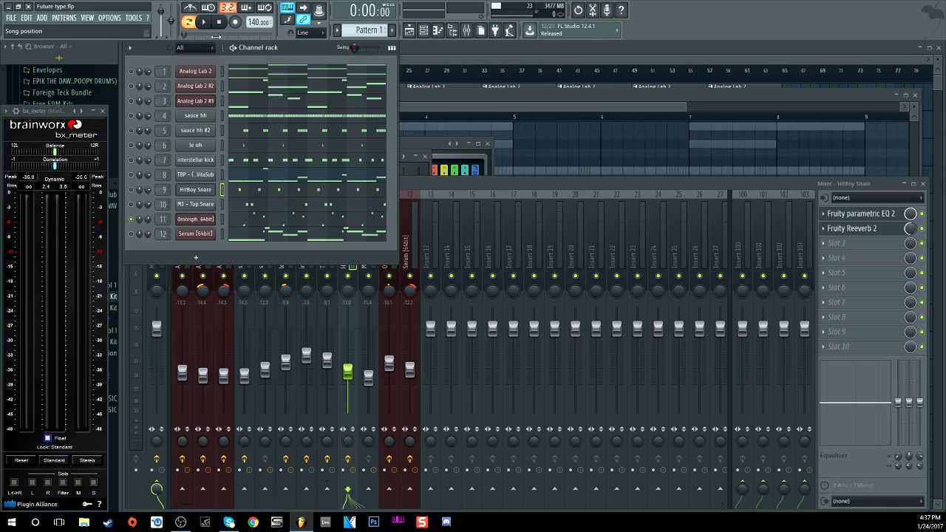
pyautogui.click(196, 219)
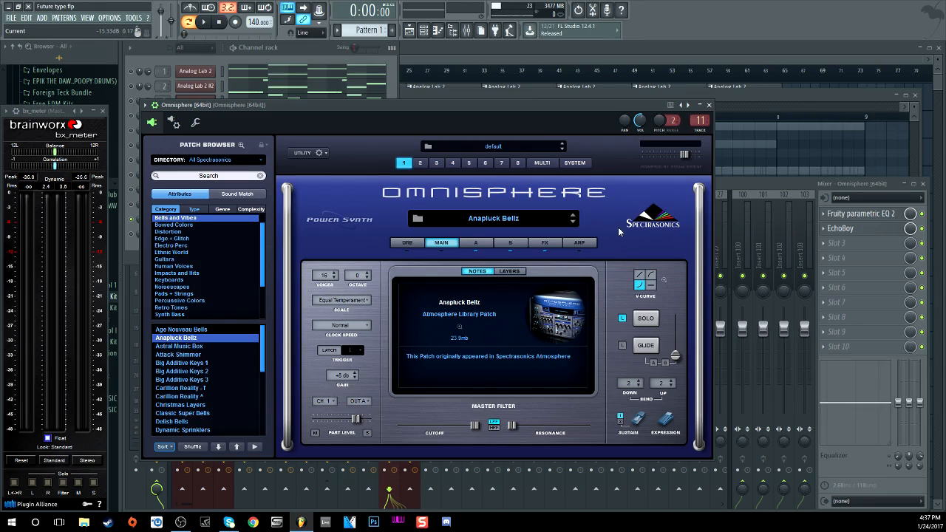
# Step: Close Omnisphere, audition its sound, and play the pattern briefly
pyautogui.click(708, 105)
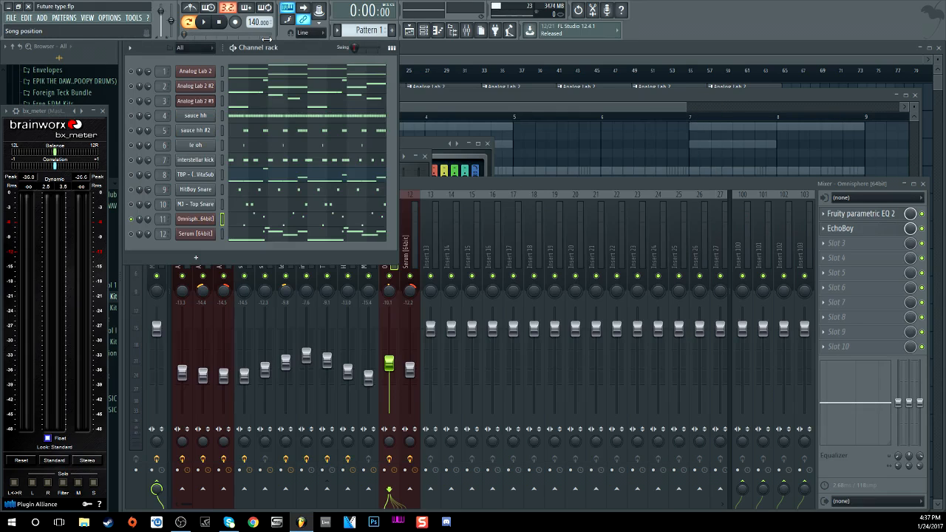
pyautogui.press('b')
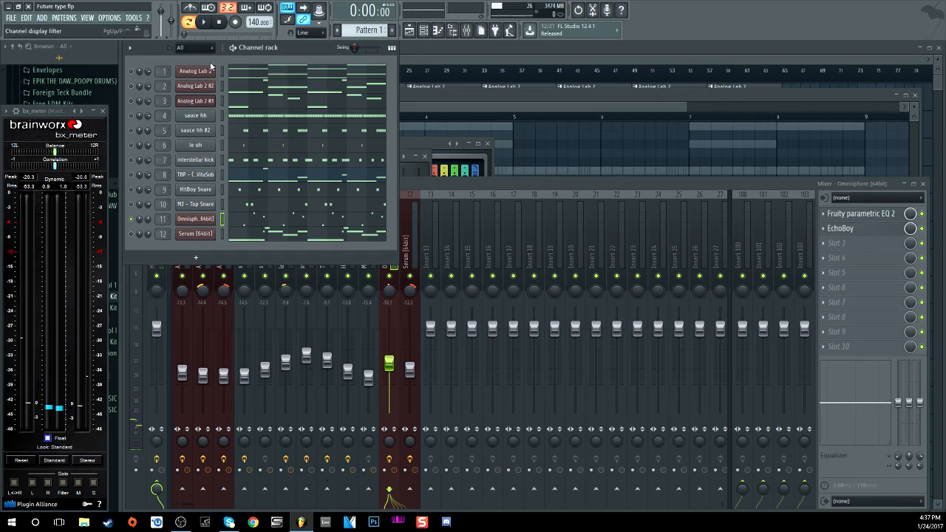
pyautogui.click(206, 22)
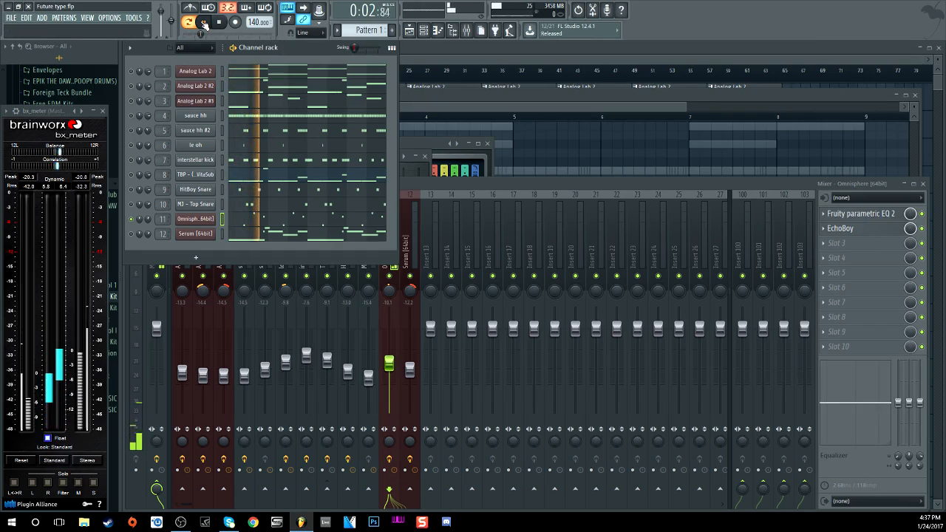
pyautogui.click(220, 23)
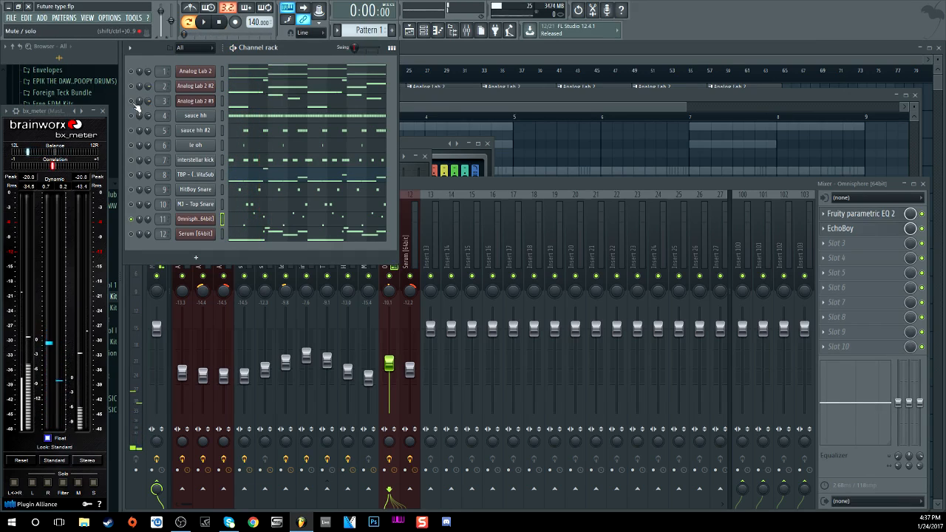
# Step: Play the beat again, then open Serum on channel 12 showing its LEAD - EERIE patch
pyautogui.click(203, 23)
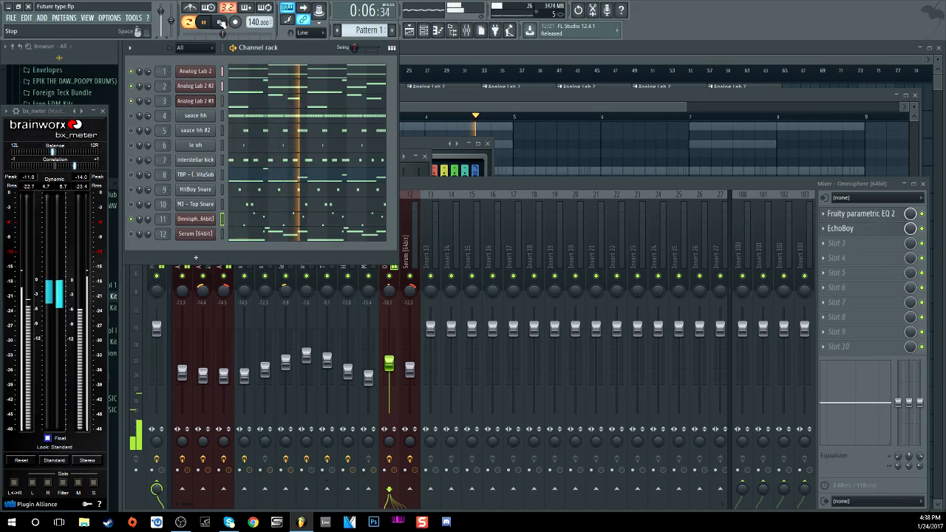
pyautogui.click(220, 23)
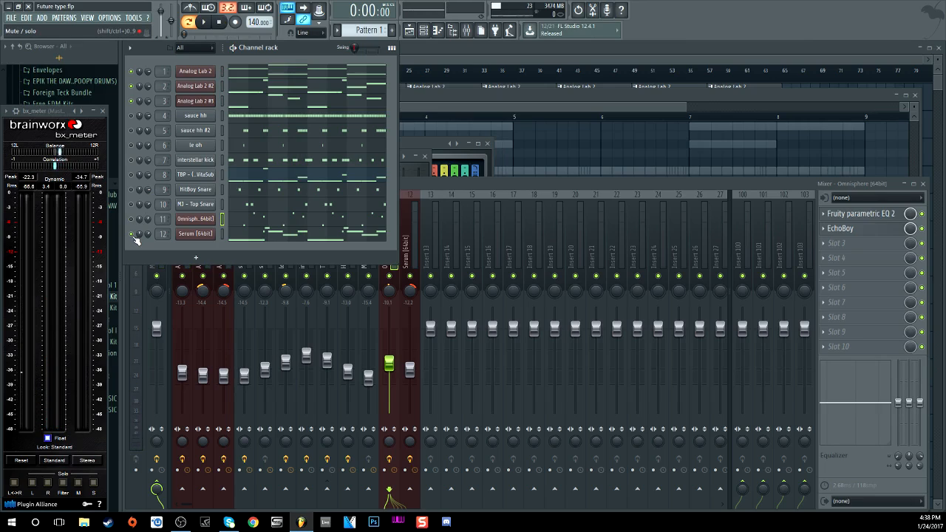
pyautogui.click(194, 235)
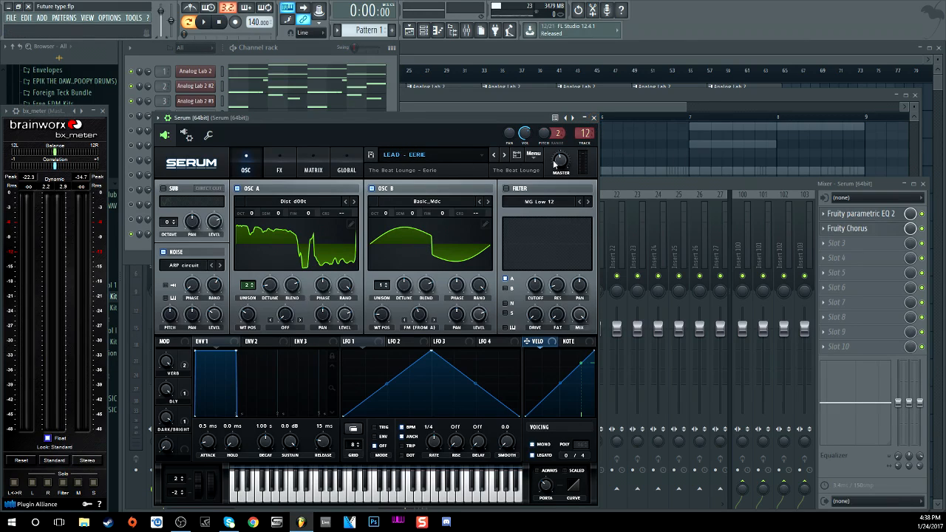
# Step: Close Serum, play the beat briefly, then open the Serum insert's Fruity parametric EQ 2
pyautogui.click(594, 118)
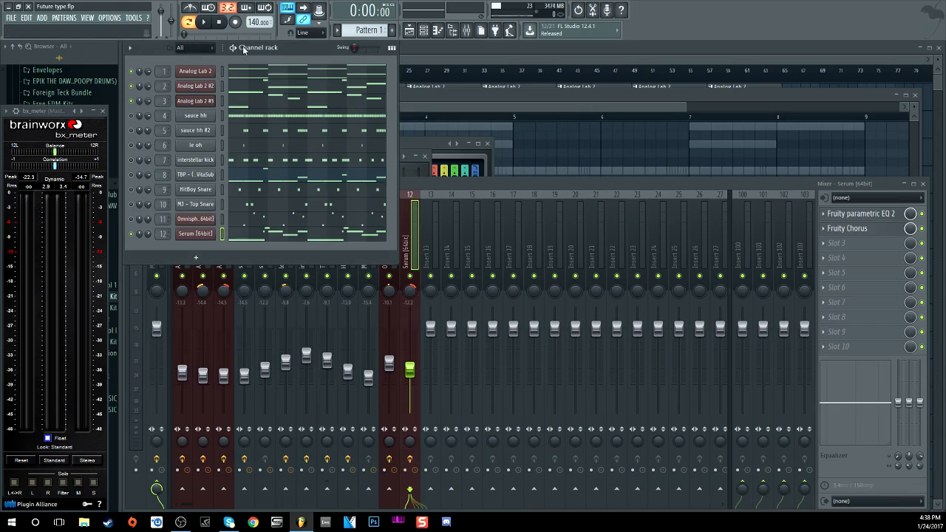
pyautogui.click(210, 22)
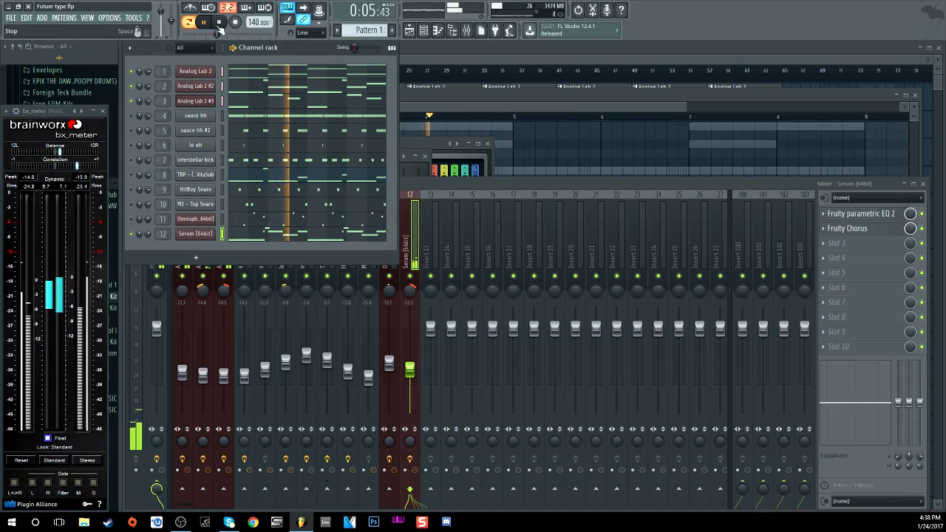
pyautogui.click(220, 23)
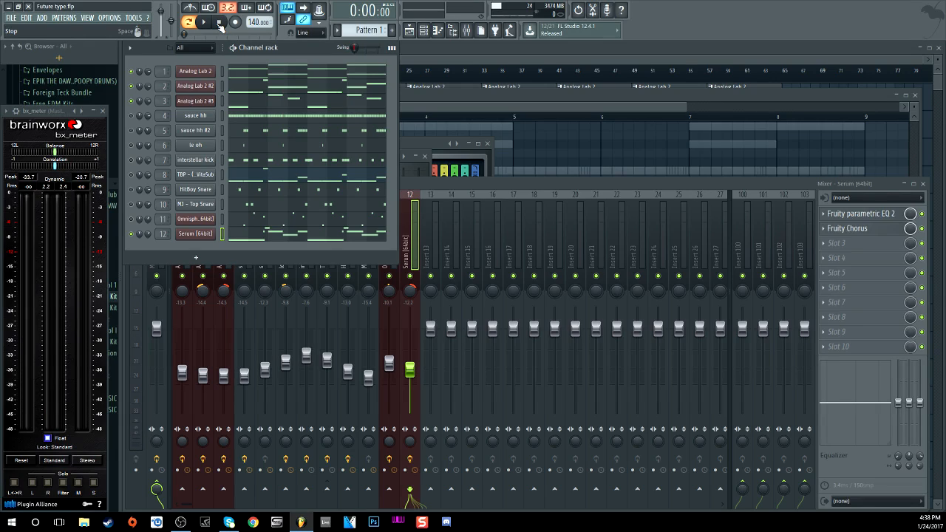
pyautogui.click(856, 214)
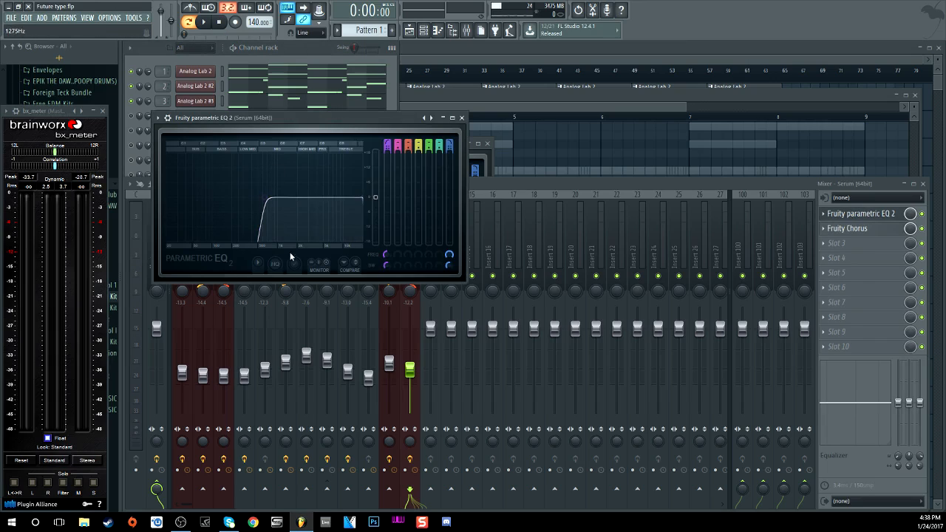
# Step: Swap the Serum EQ for its Fruity Chorus, audition it during playback, then return to the channel rack
pyautogui.click(461, 117)
pyautogui.click(849, 229)
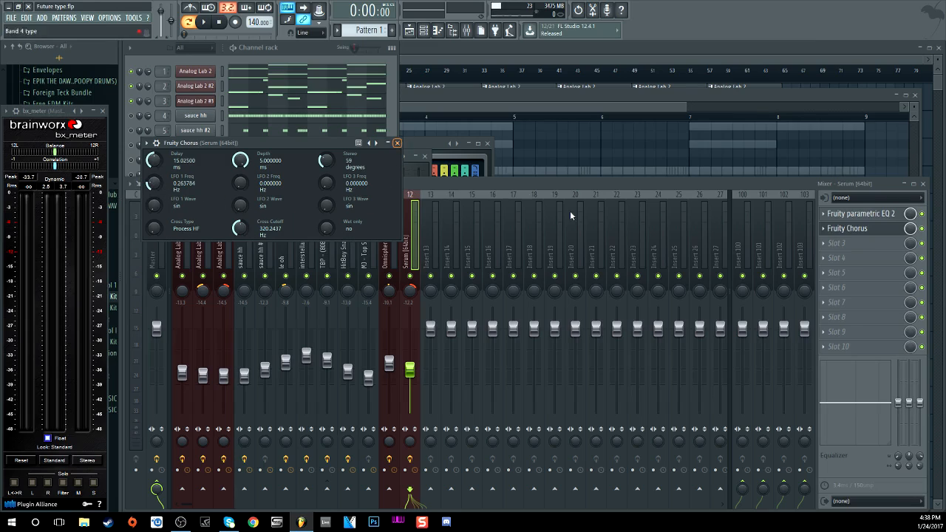
pyautogui.click(924, 233)
pyautogui.press('space')
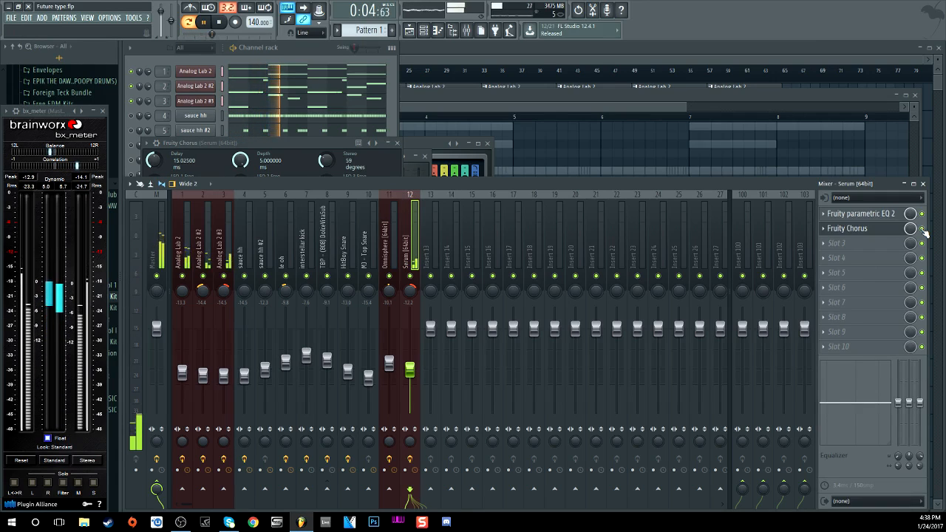
pyautogui.press('space')
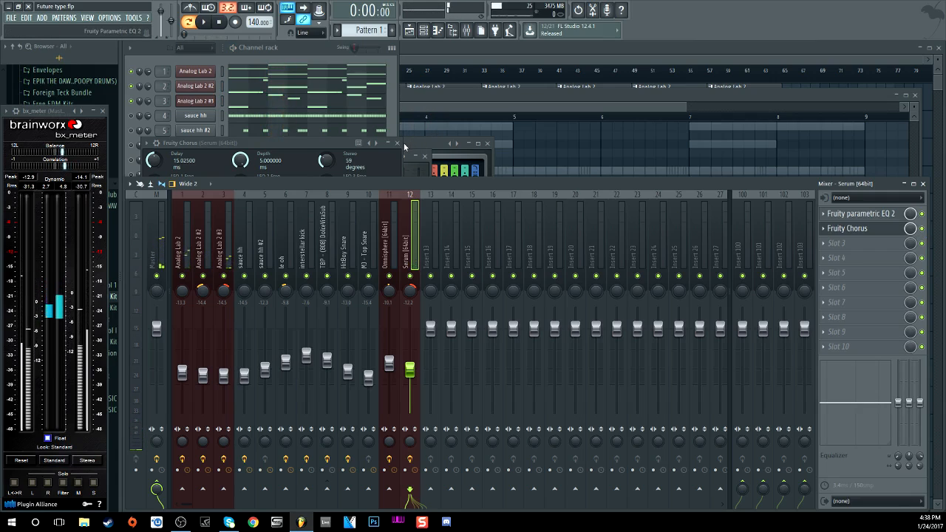
pyautogui.click(396, 142)
pyautogui.click(395, 134)
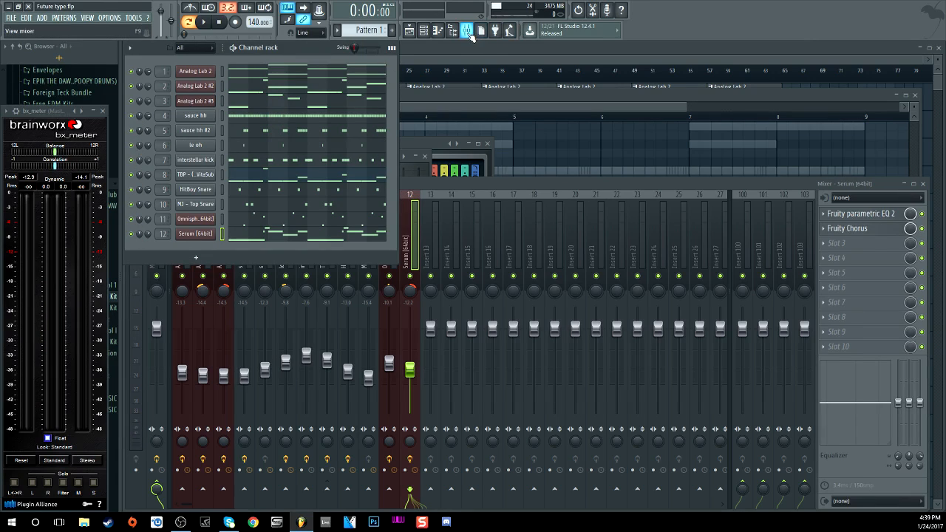
# Step: Leave only the arrangement playlist on screen with F12
pyautogui.click(424, 31)
pyautogui.click(424, 31)
pyautogui.press('F12')
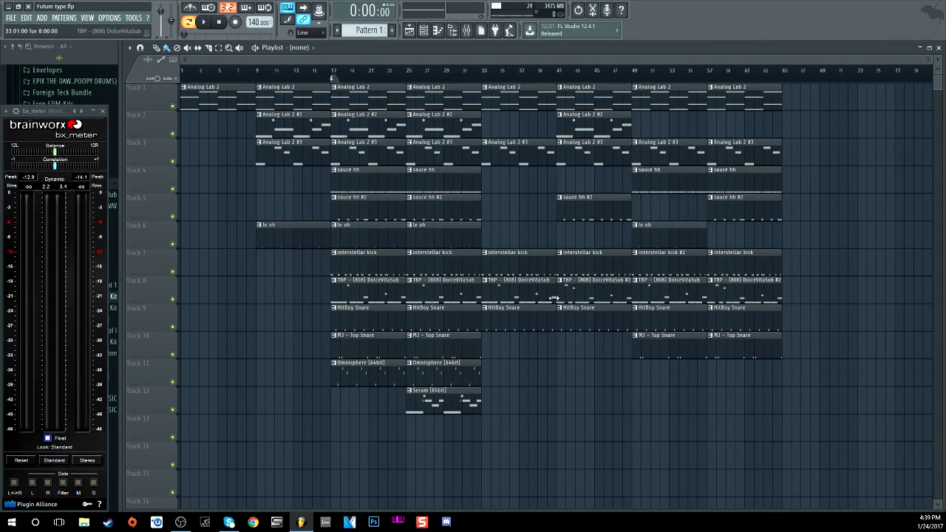
# Step: Play the arrangement starting from bar 33
pyautogui.moveTo(556, 79); pyautogui.dragTo(536, 70)
pyautogui.click(486, 74)
pyautogui.press('space')
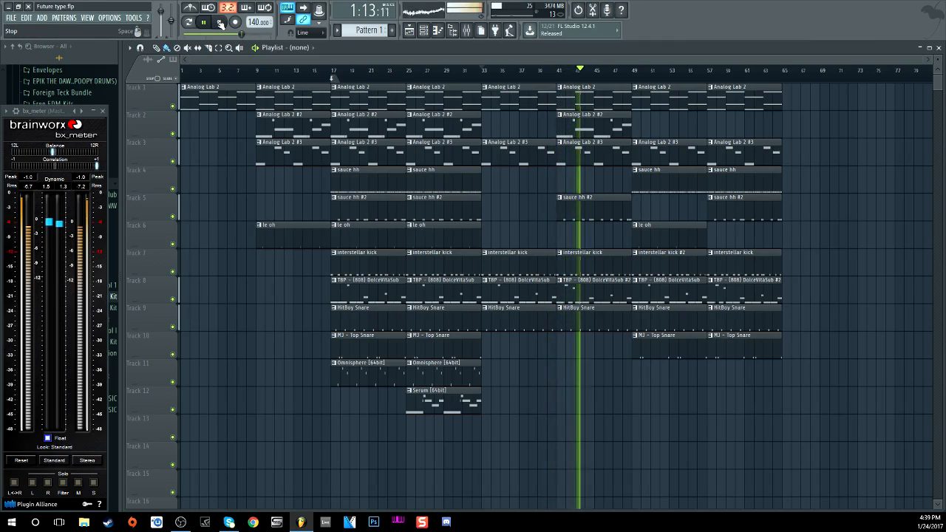
pyautogui.click(219, 22)
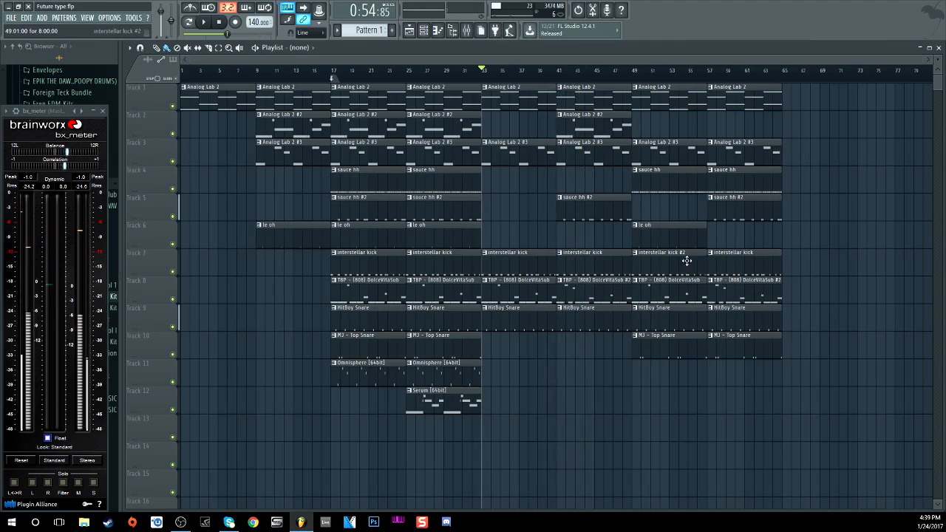
# Step: Play the arrangement briefly from bar 55, then scroll the playlist view
pyautogui.scroll(4, 688, 77)
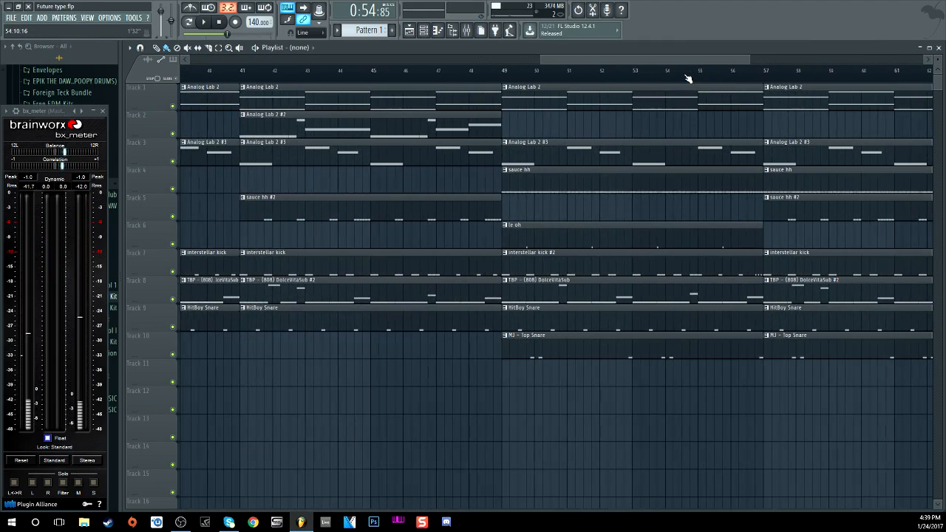
pyautogui.click(703, 78)
pyautogui.click(206, 22)
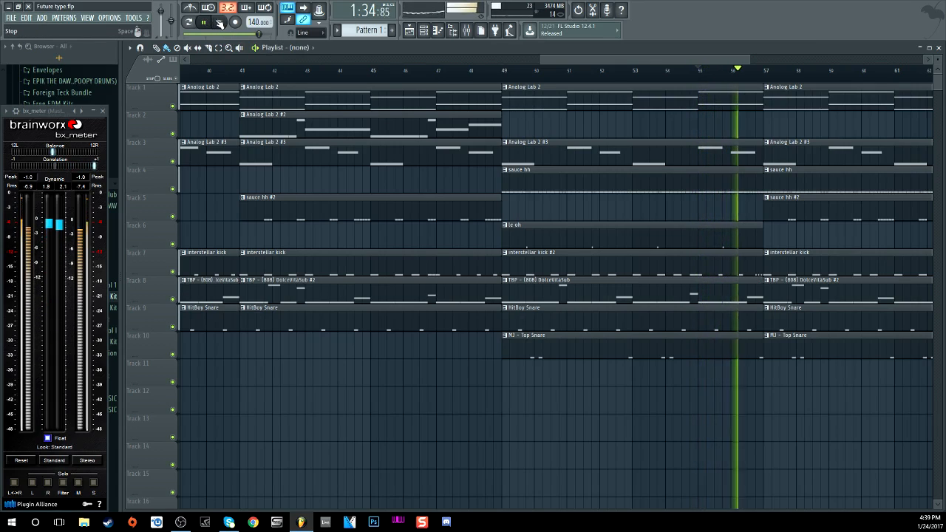
pyautogui.click(220, 23)
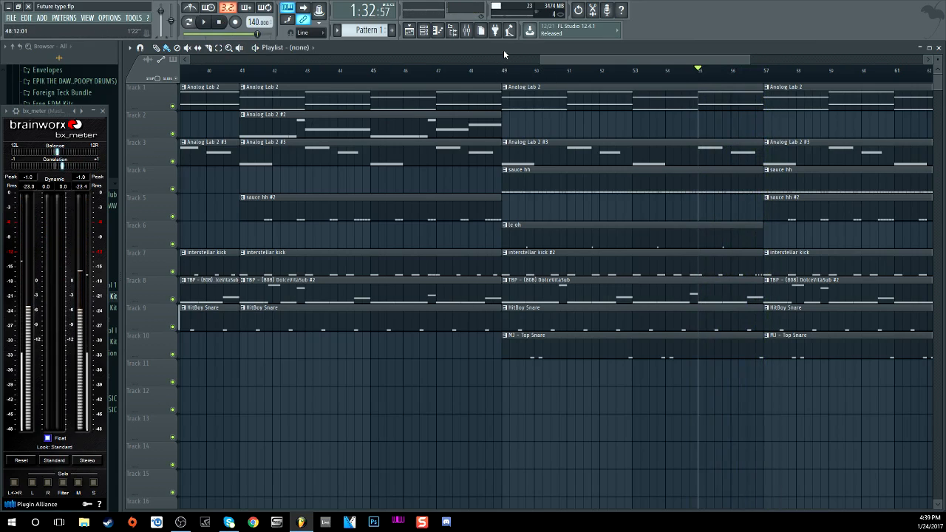
pyautogui.moveTo(541, 59); pyautogui.dragTo(182, 59)
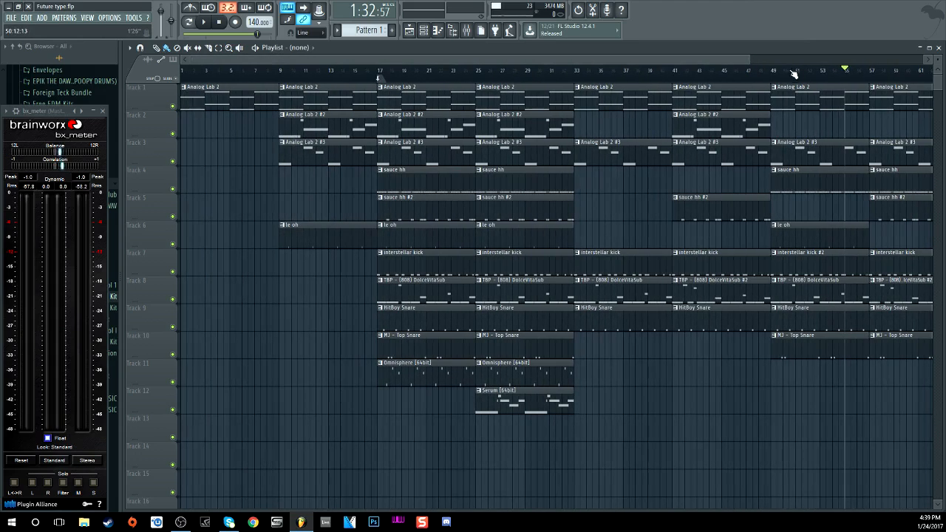
# Step: Play the arrangement from the beginning of the song
pyautogui.moveTo(749, 60); pyautogui.dragTo(849, 59)
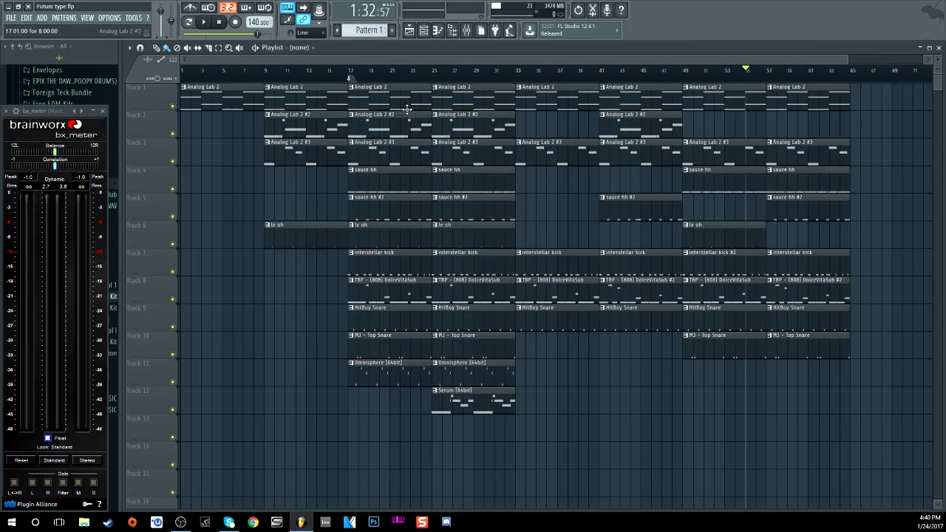
pyautogui.click(218, 22)
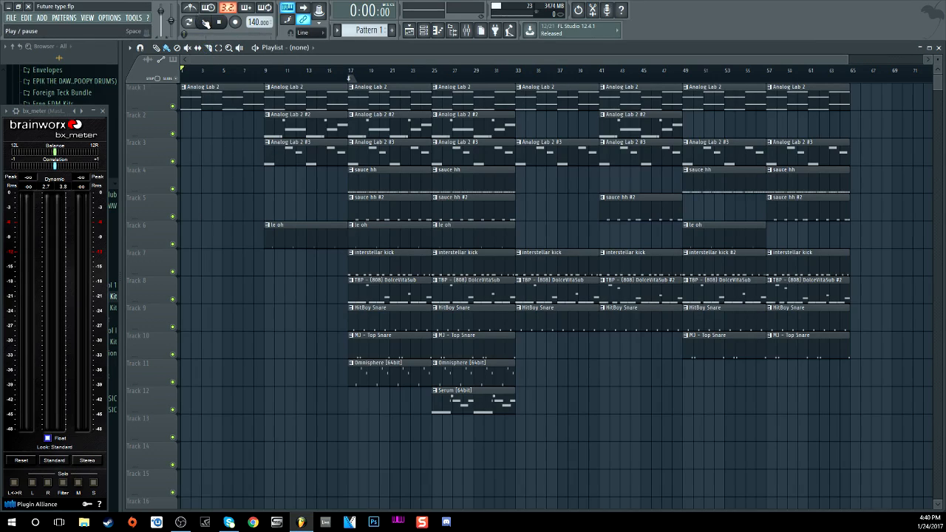
pyautogui.click(206, 23)
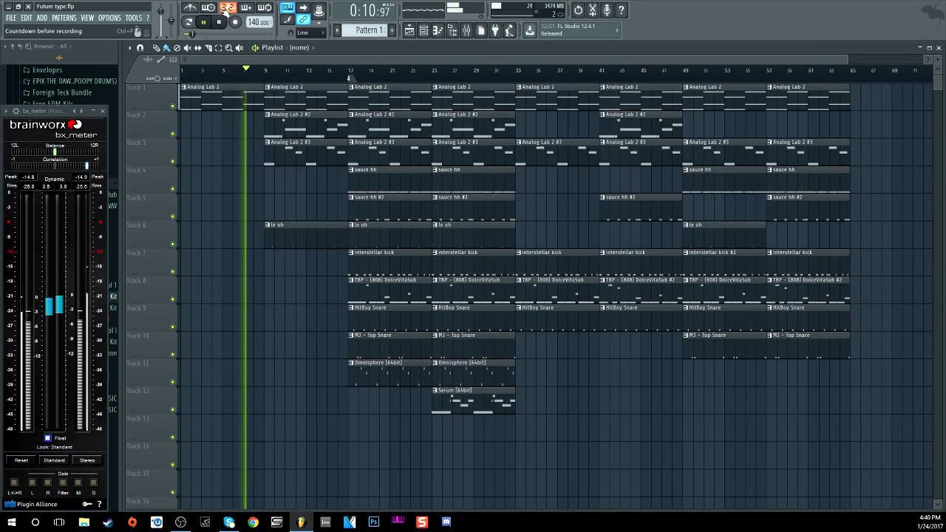
pyautogui.click(219, 23)
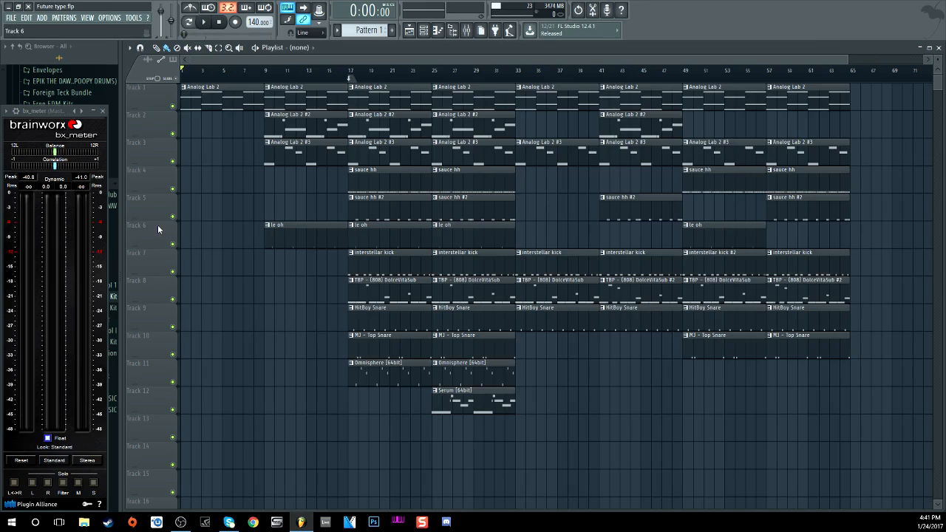
# Step: Play briefly from bar 17, then open the mixer on the Master insert's effect chain
pyautogui.click(352, 71)
pyautogui.click(206, 24)
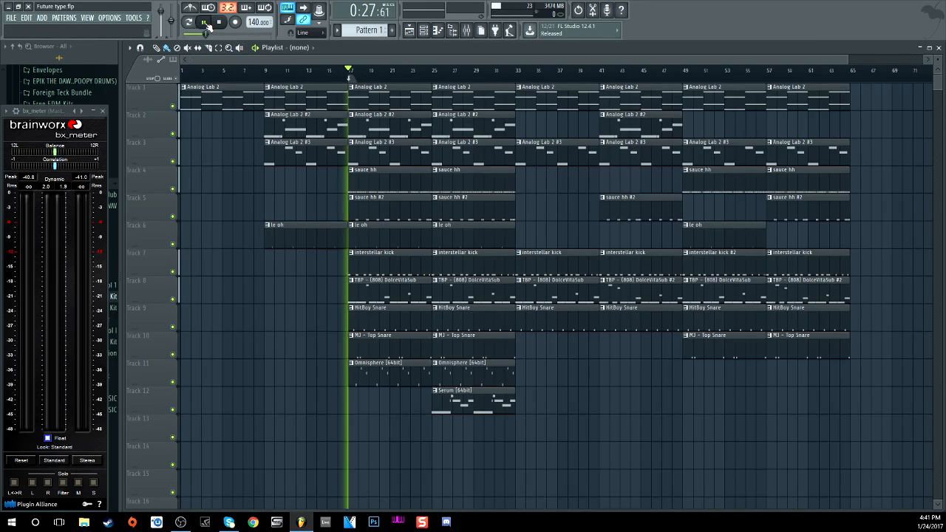
pyautogui.click(220, 22)
pyautogui.press('F9')
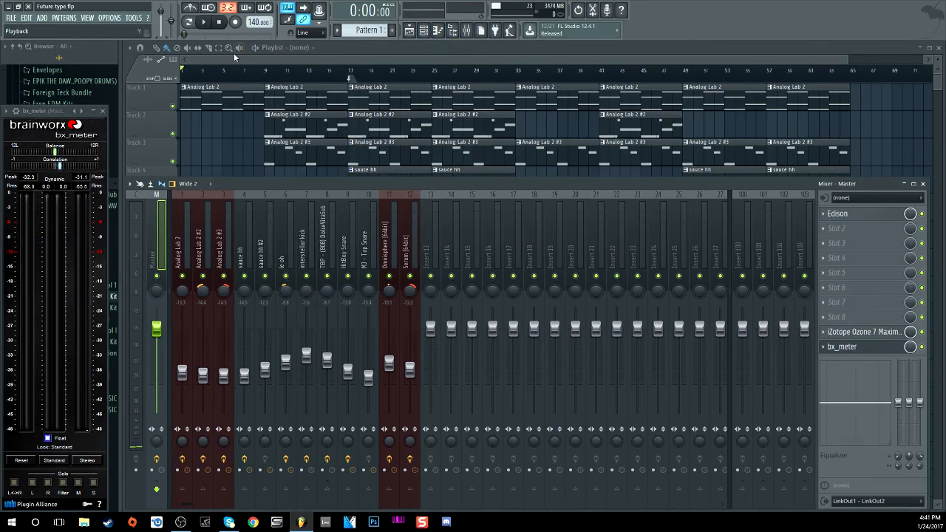
# Step: Close the mixer with F9 to show the full playlist arrangement again
pyautogui.press('F9')
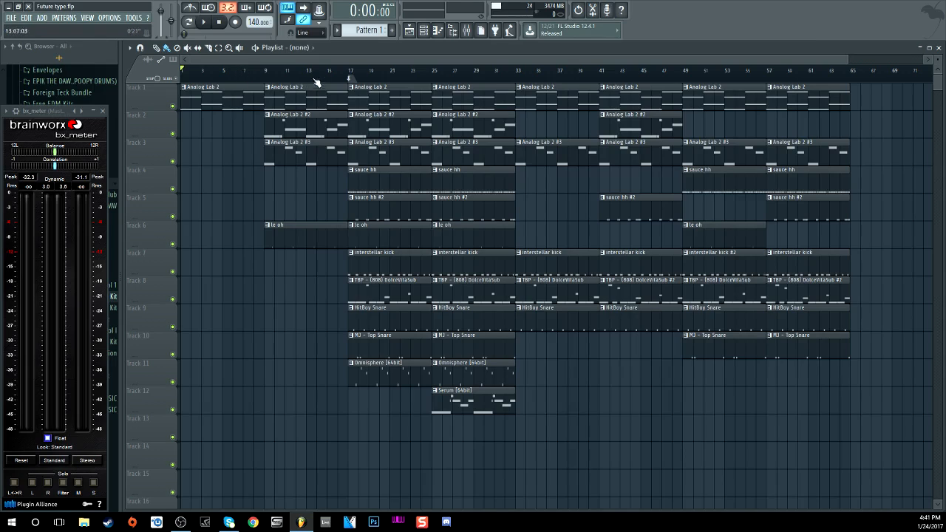
pyautogui.scroll(-1, 353, 73)
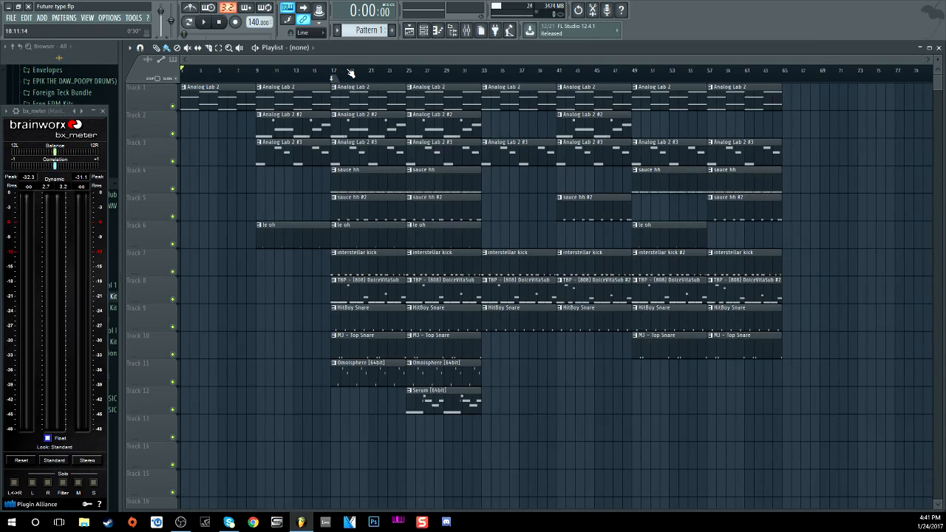